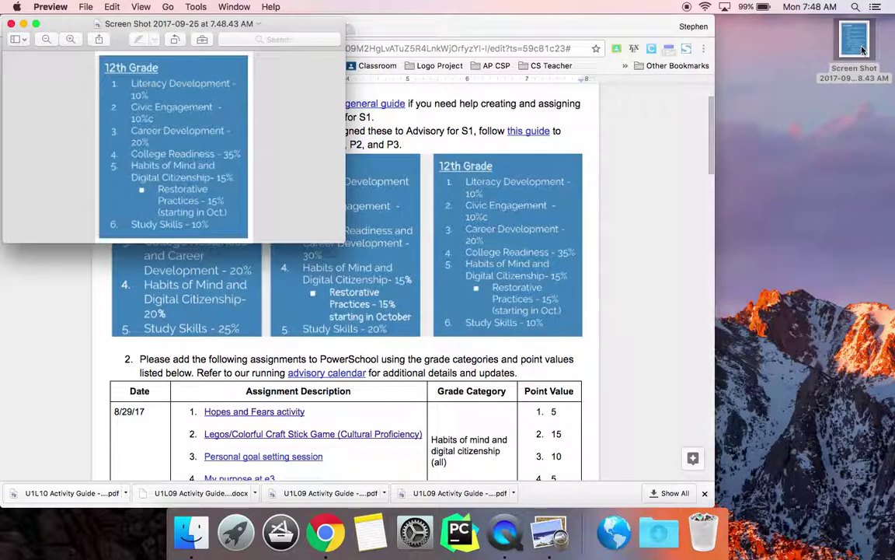
# Move and enlarge the 12th Grade category screenshot in Preview, parking it at the right edge.
pyautogui.moveTo(99, 26); pyautogui.dragTo(644, 89)
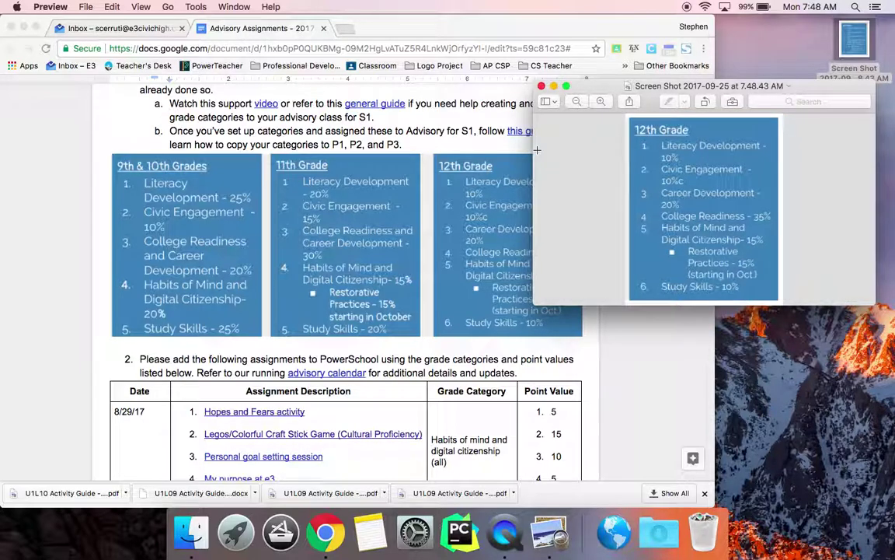
pyautogui.moveTo(535, 148); pyautogui.dragTo(612, 153)
pyautogui.moveTo(672, 305); pyautogui.dragTo(672, 368)
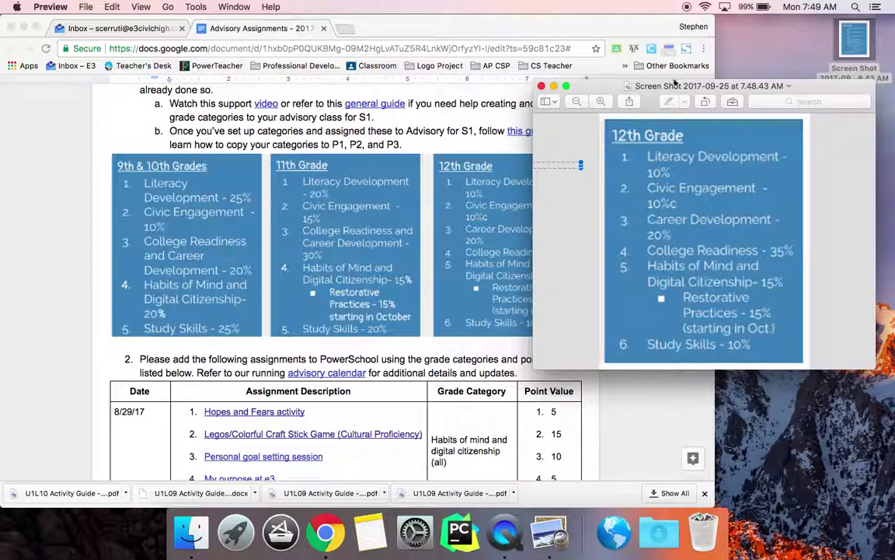
pyautogui.moveTo(715, 81); pyautogui.dragTo(823, 81)
# Sign in to Clever with Google and launch the PowerSchool tile from Links.
pyautogui.click(614, 532)
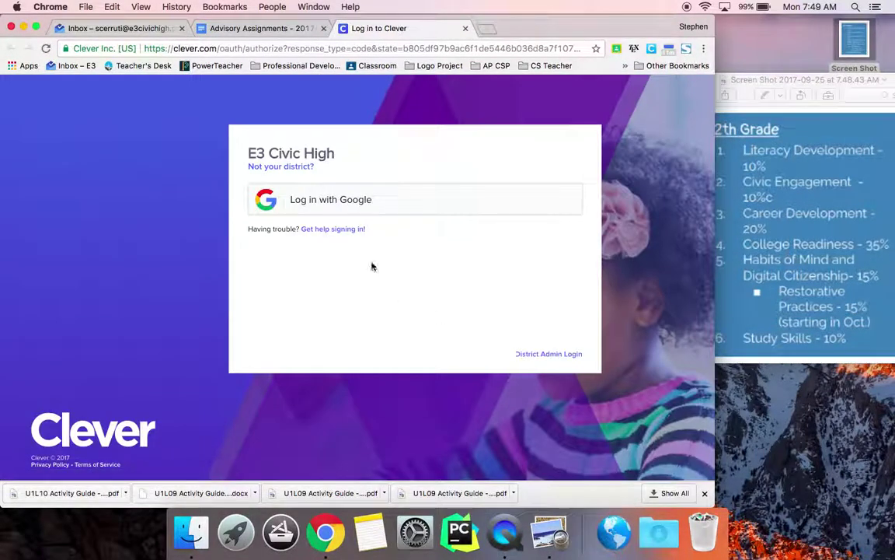
pyautogui.click(363, 205)
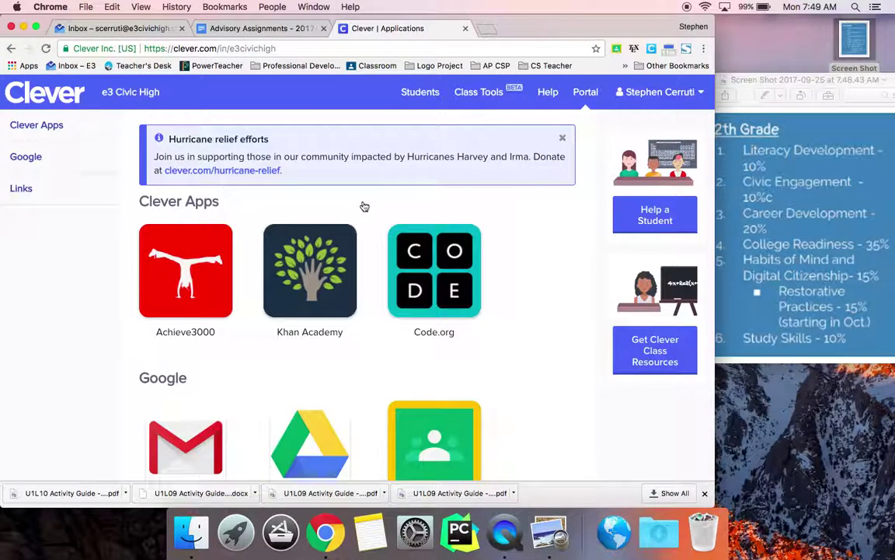
pyautogui.scroll(-3, 339, 300)
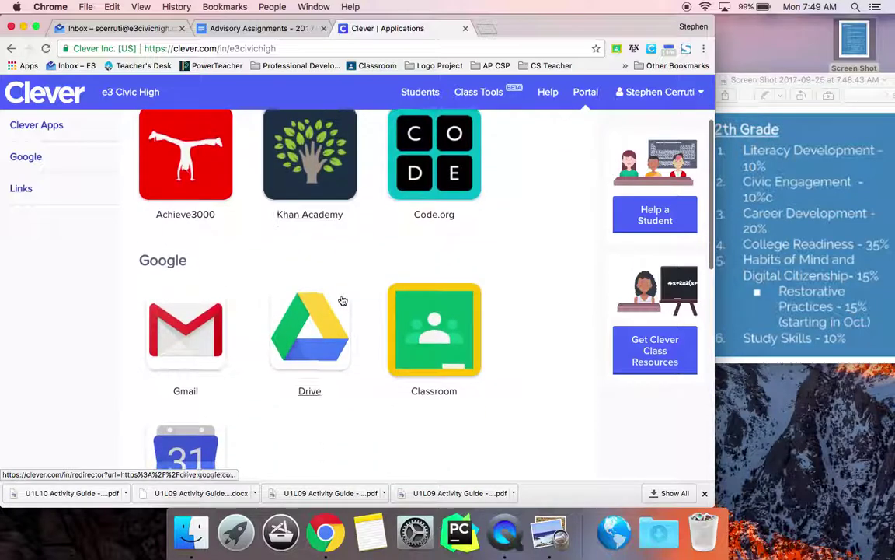
pyautogui.scroll(-2, 342, 300)
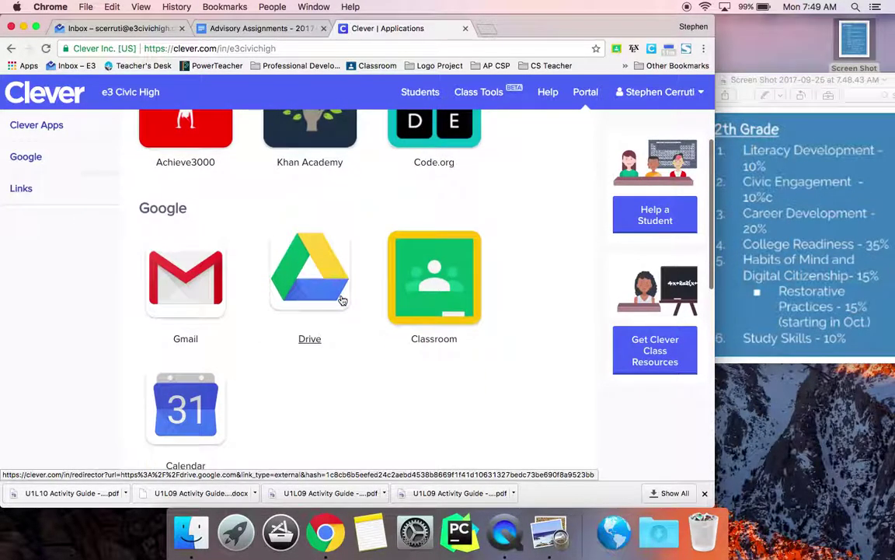
pyautogui.scroll(-5, 342, 300)
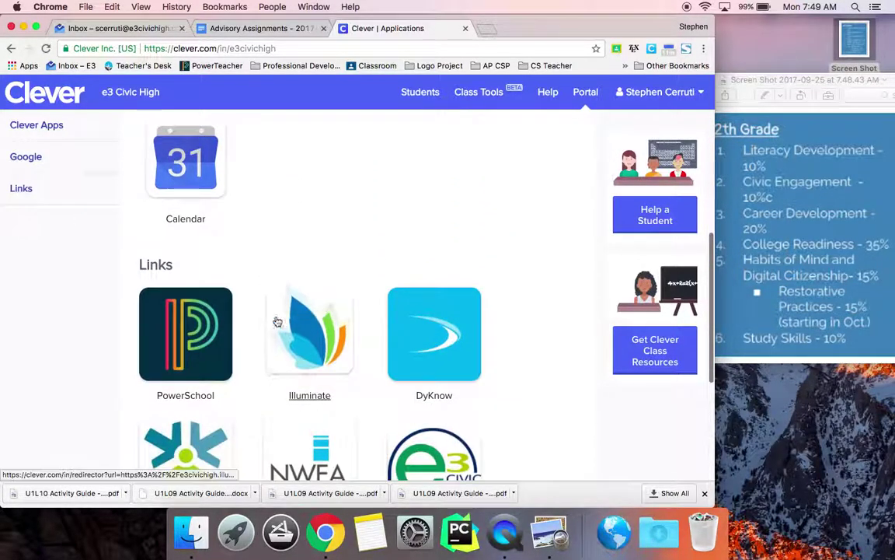
pyautogui.click(187, 327)
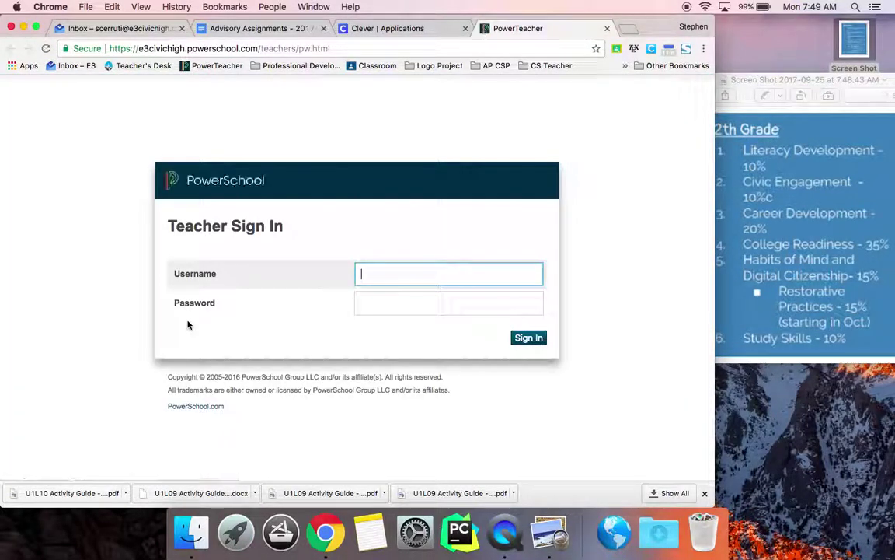
# Sign in to PowerTeacher with the teacher username and password, retrying after Access denied.
pyautogui.write('scerruti')
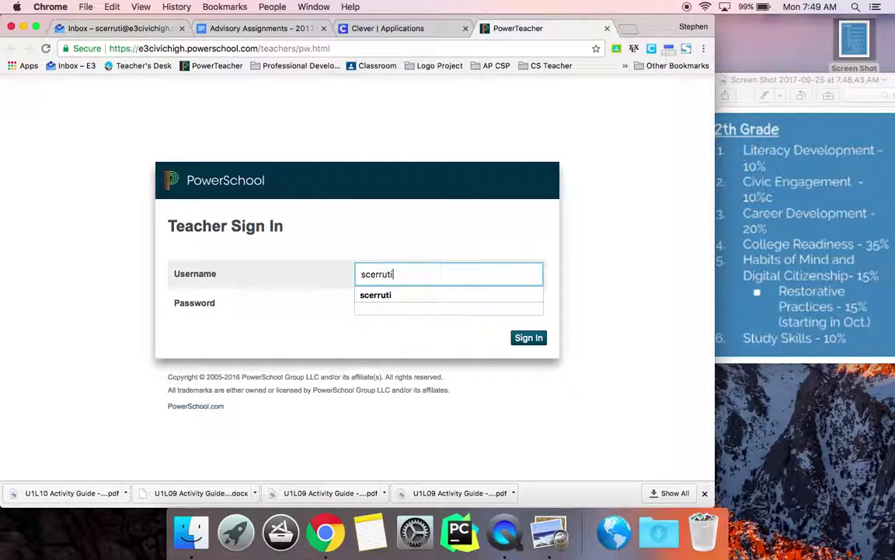
pyautogui.press('Tab')
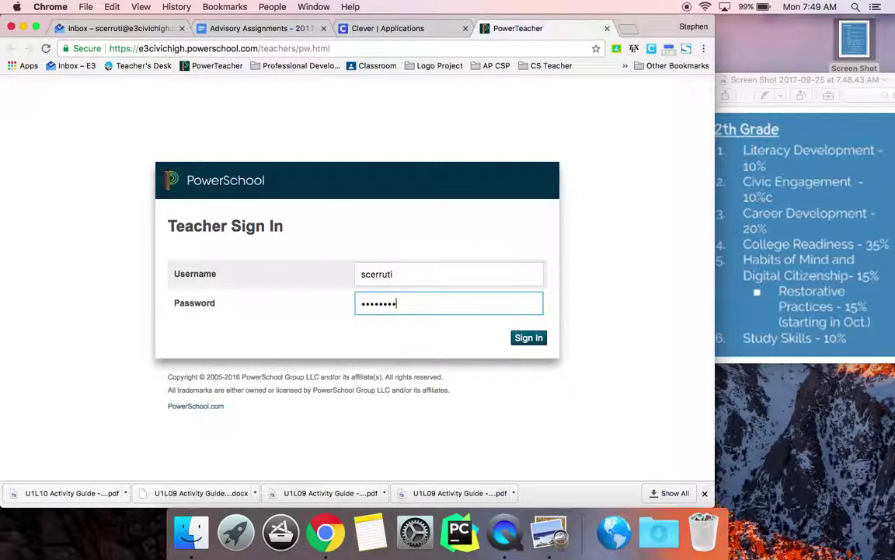
pyautogui.press('Return')
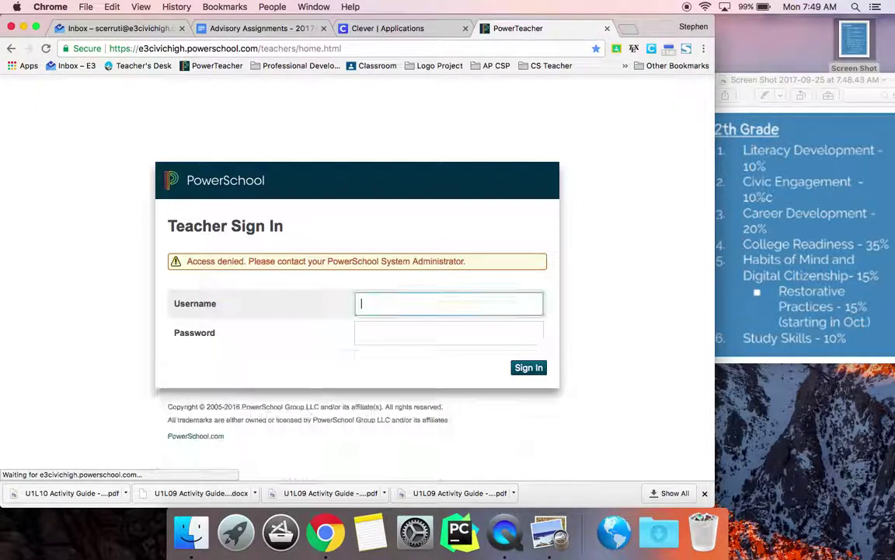
pyautogui.write('scerruti')
pyautogui.press('Tab')
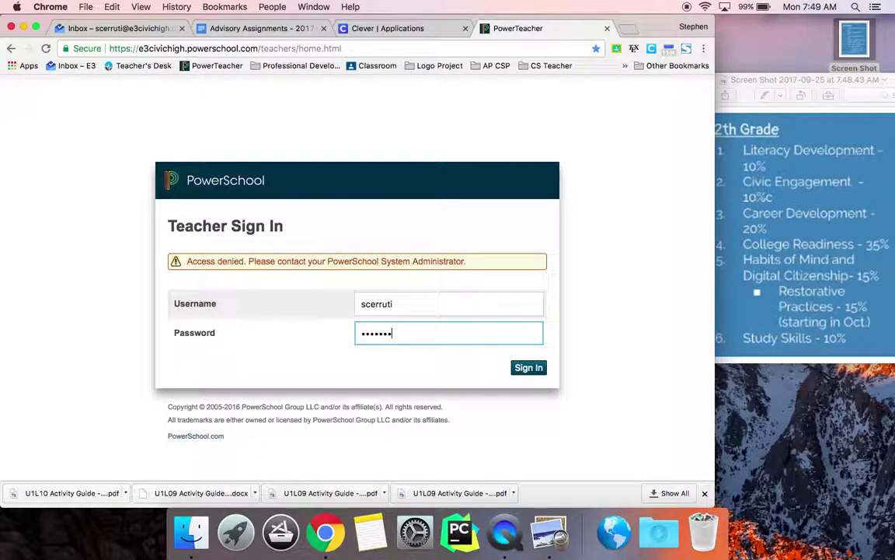
pyautogui.press('Return')
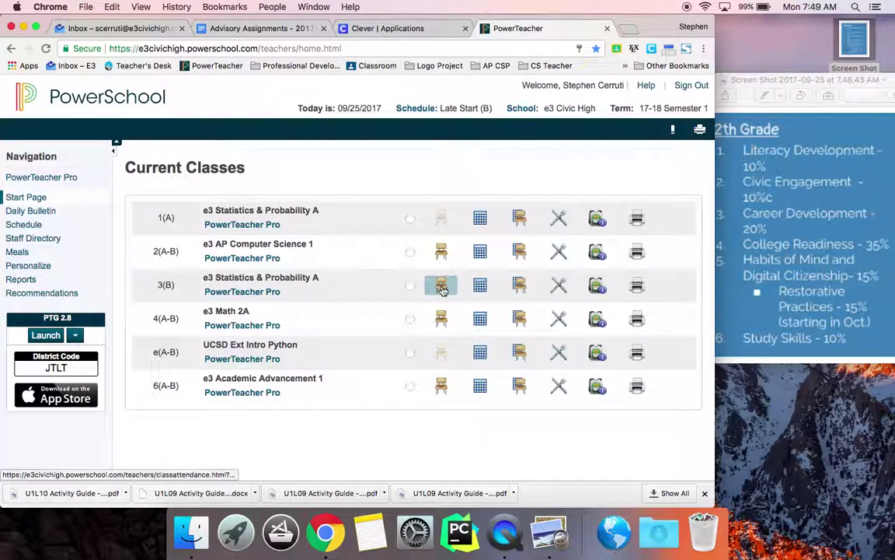
# Open PowerTeacher Pro and start a new grade category.
pyautogui.click(66, 180)
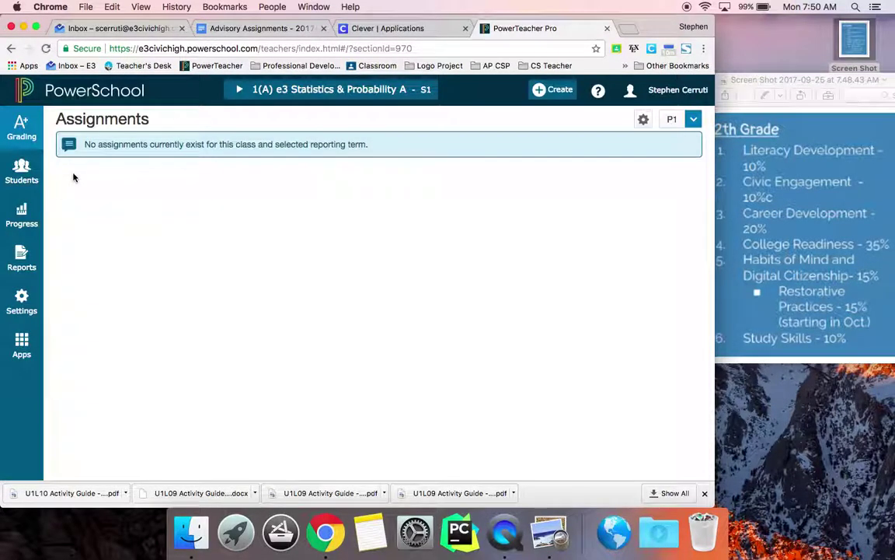
pyautogui.click(554, 89)
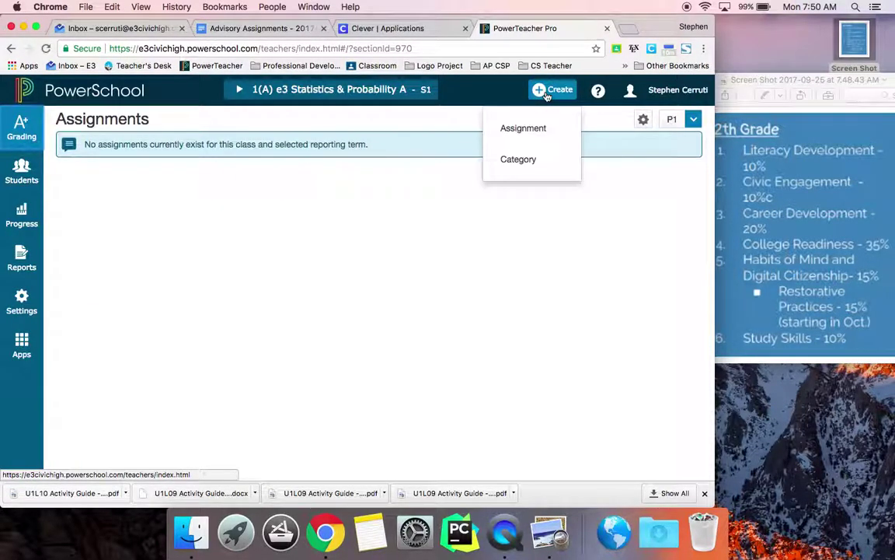
pyautogui.click(519, 160)
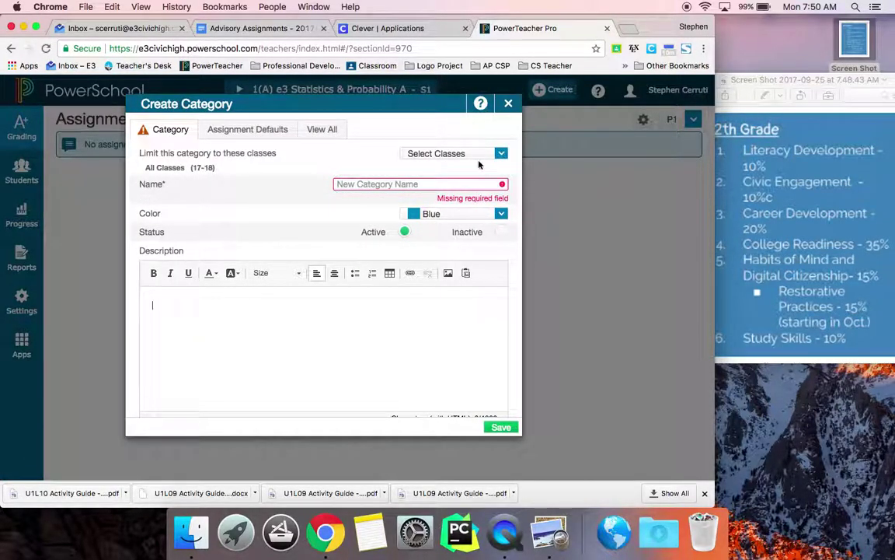
# Limit the category to the Academic Advancement 1 and Academic Advancement 2 classes.
pyautogui.click(469, 154)
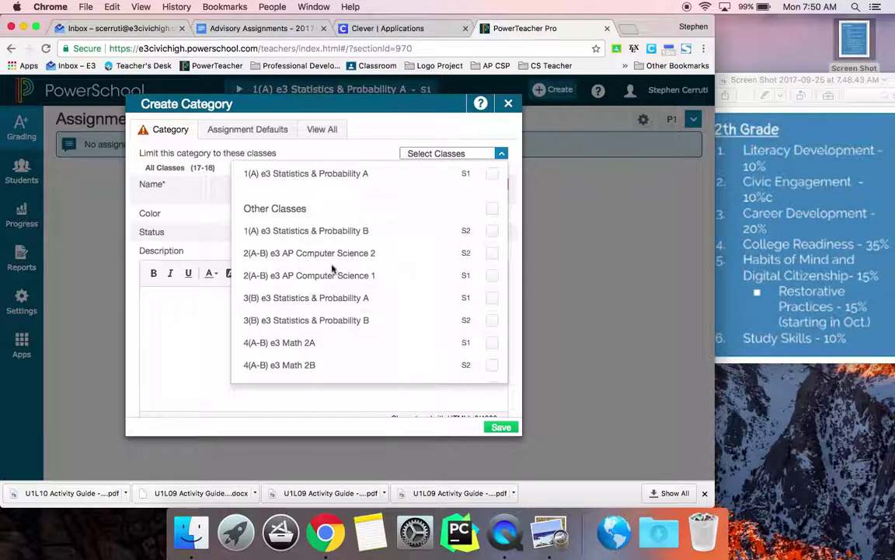
pyautogui.scroll(-5, 334, 306)
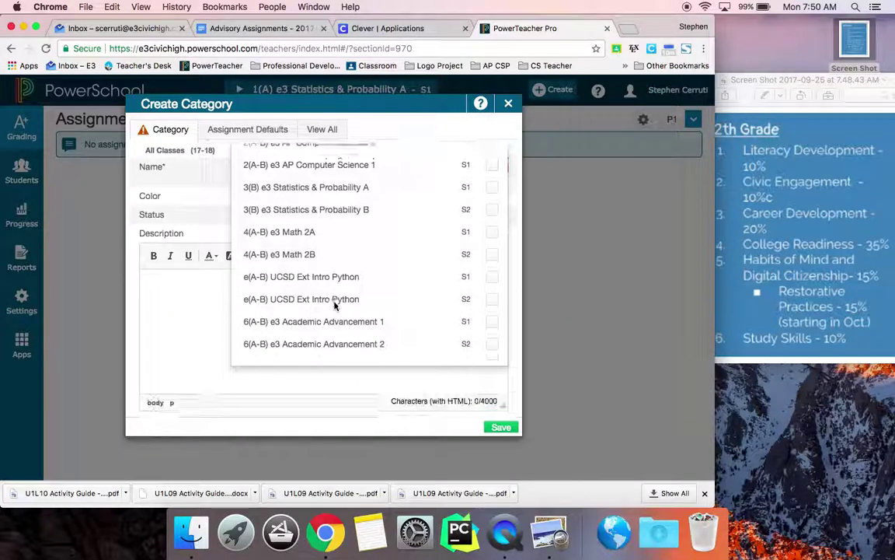
pyautogui.click(397, 316)
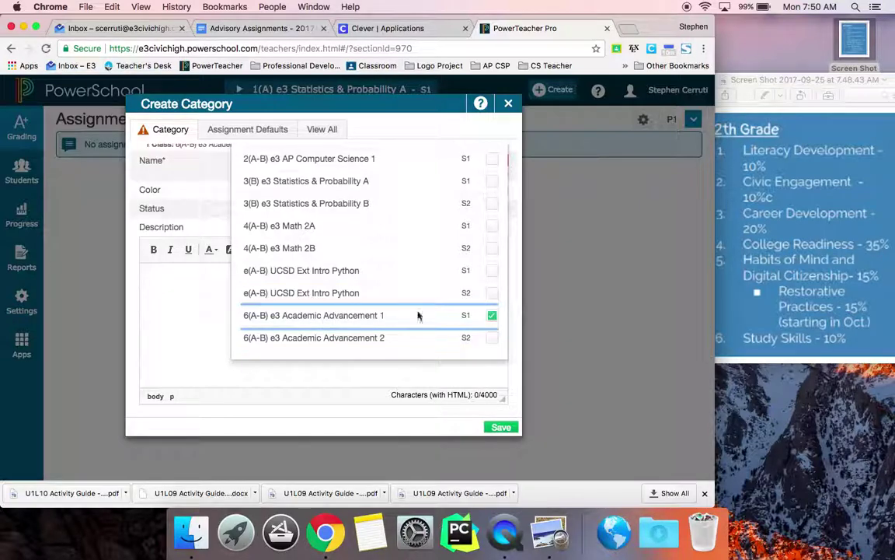
pyautogui.click(494, 345)
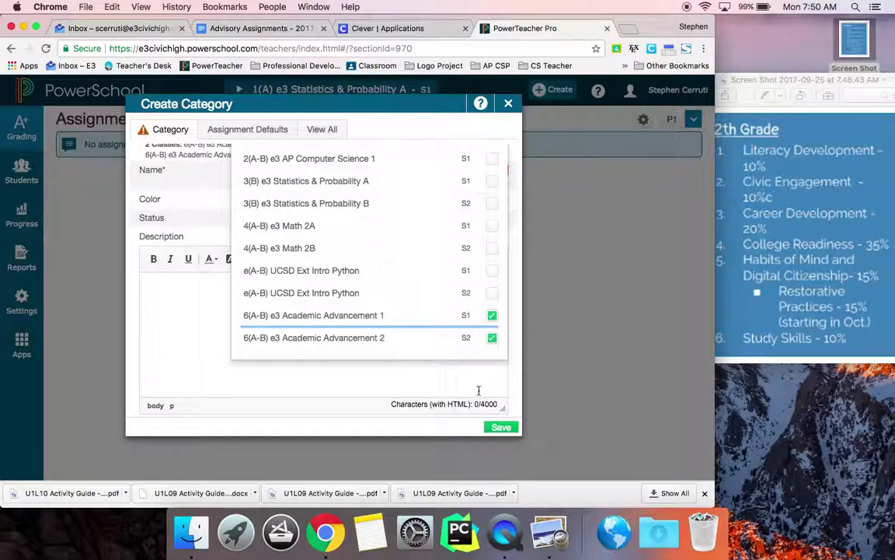
pyautogui.click(199, 327)
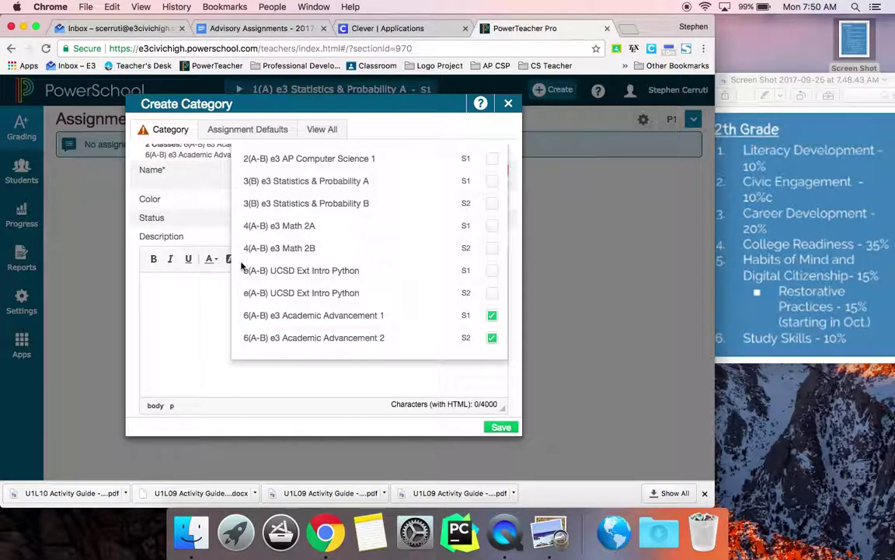
pyautogui.click(191, 195)
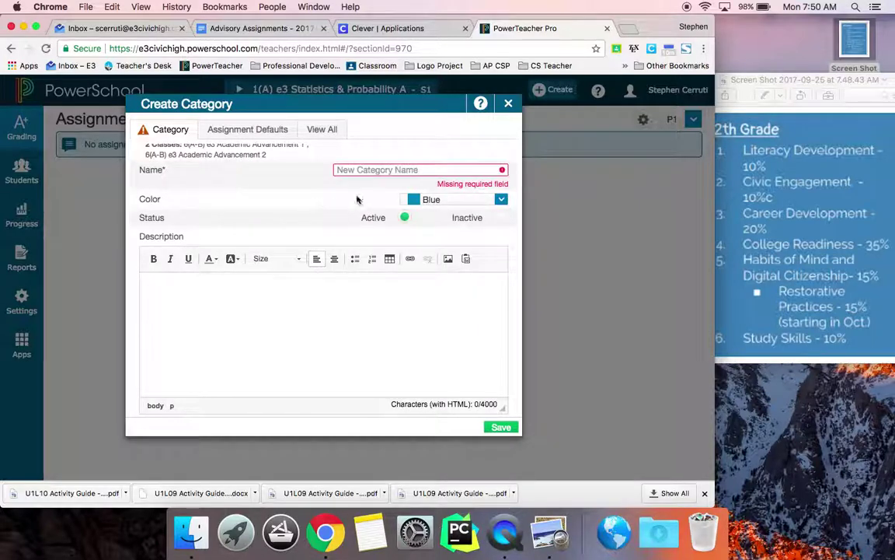
# Name the category 'Literacy Development' and set its default score type to Percent.
pyautogui.click(374, 168)
pyautogui.write('Literacy Dev')
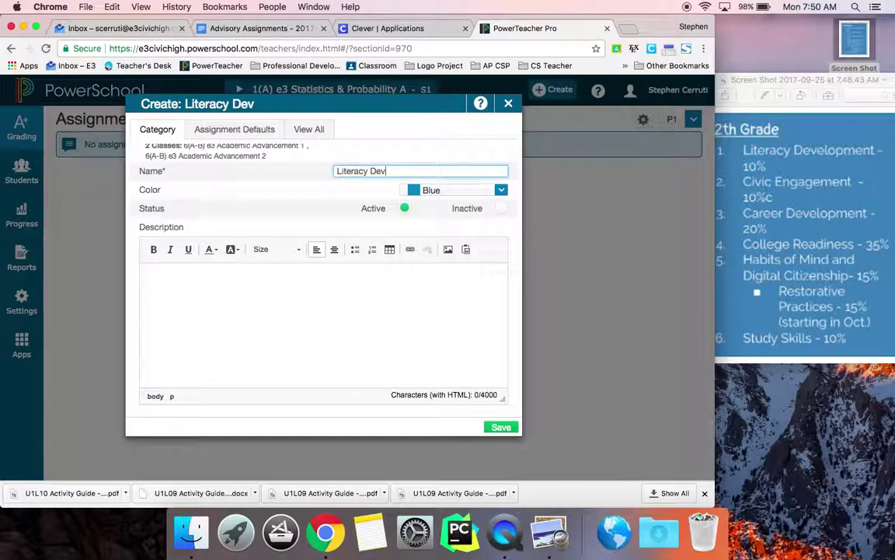
pyautogui.write('elopment')
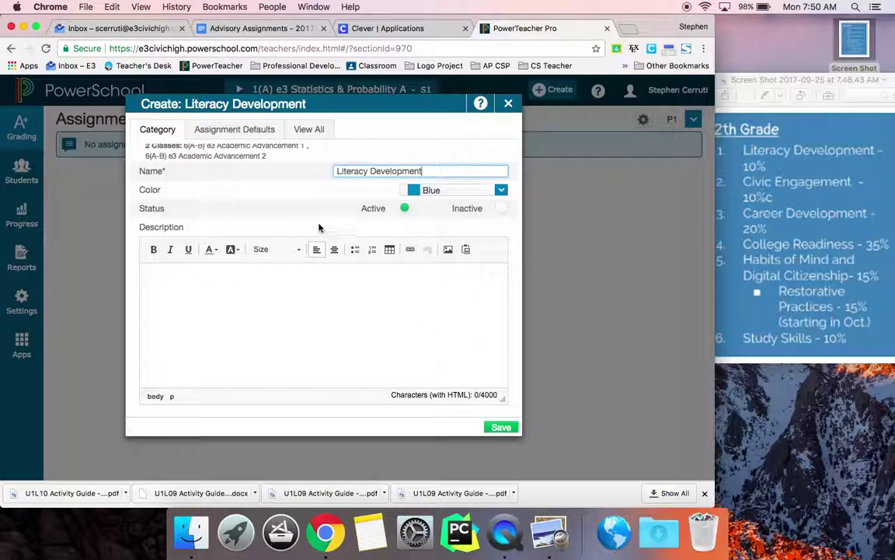
pyautogui.click(255, 133)
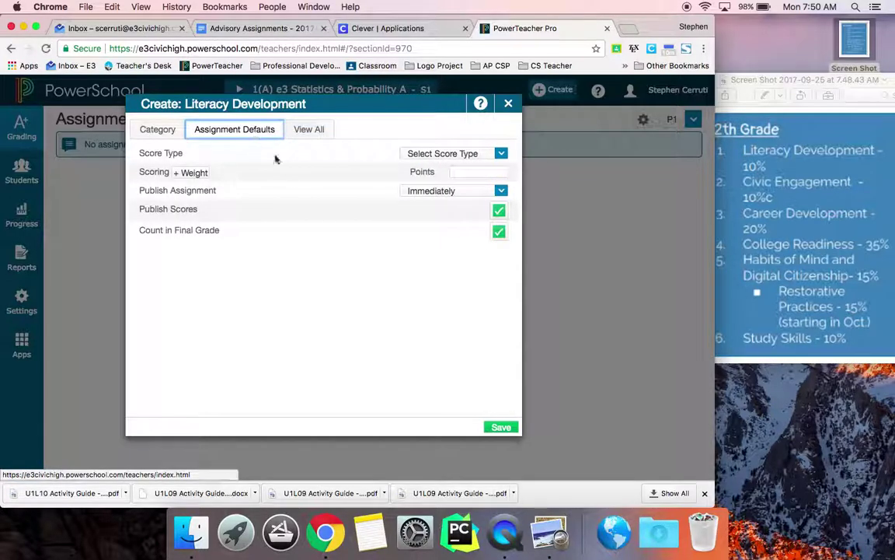
pyautogui.click(426, 155)
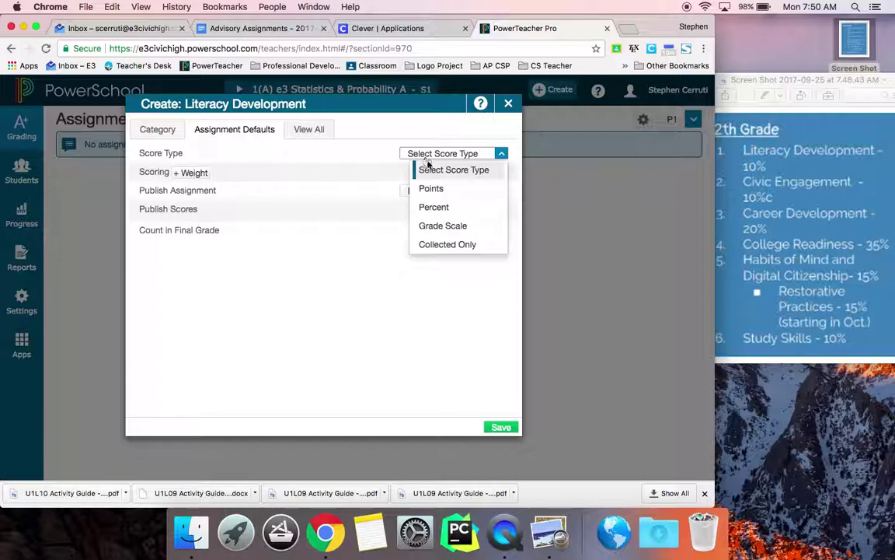
pyautogui.click(432, 208)
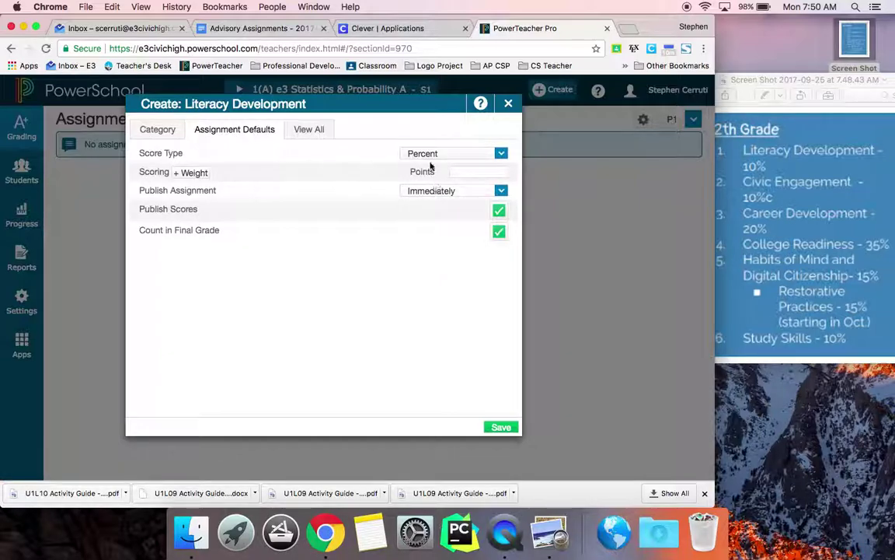
pyautogui.click(462, 174)
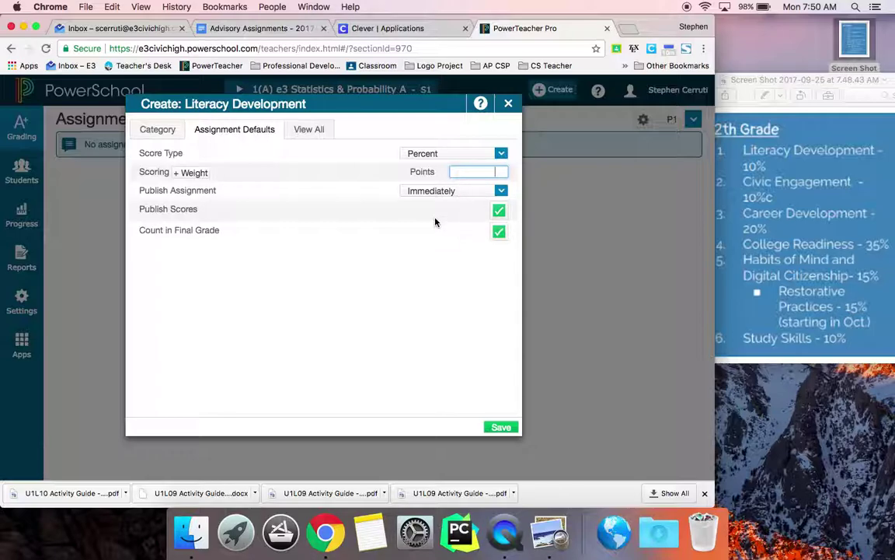
# Review the existing categories, then save the Literacy Development category.
pyautogui.click(316, 136)
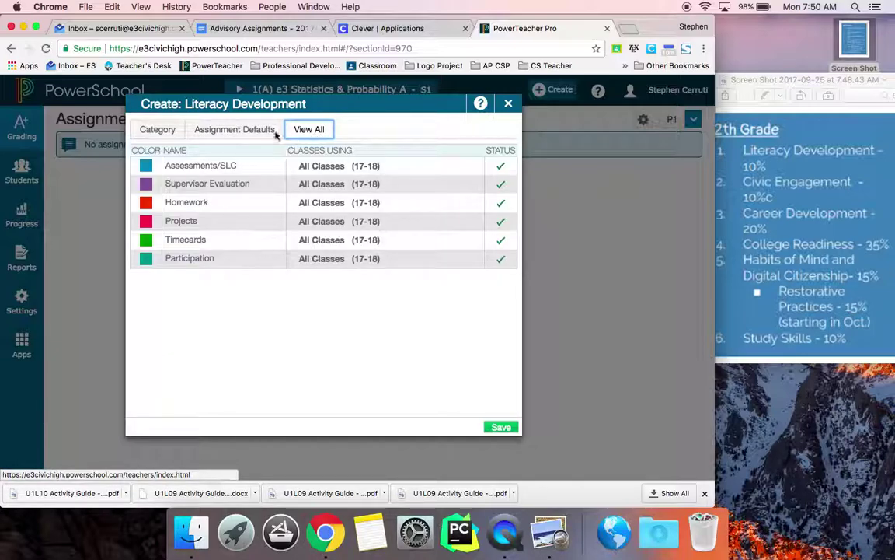
pyautogui.click(163, 132)
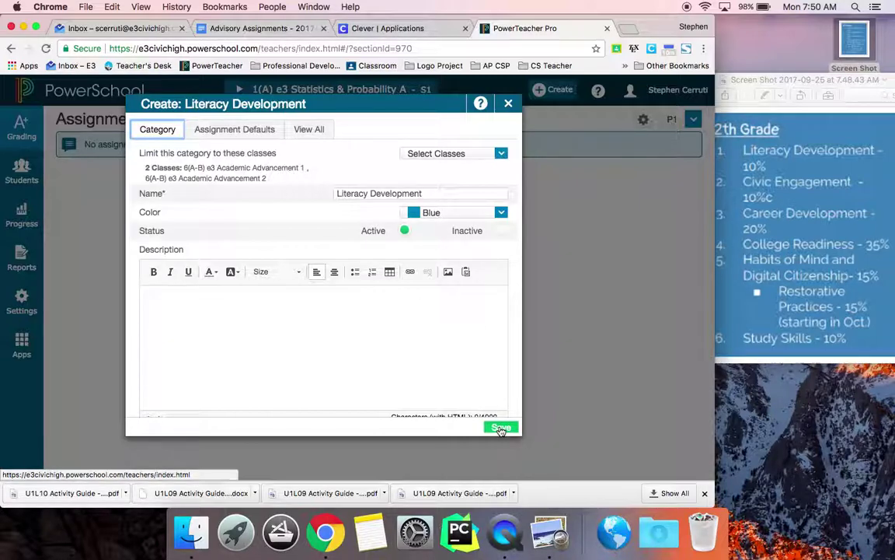
pyautogui.click(501, 428)
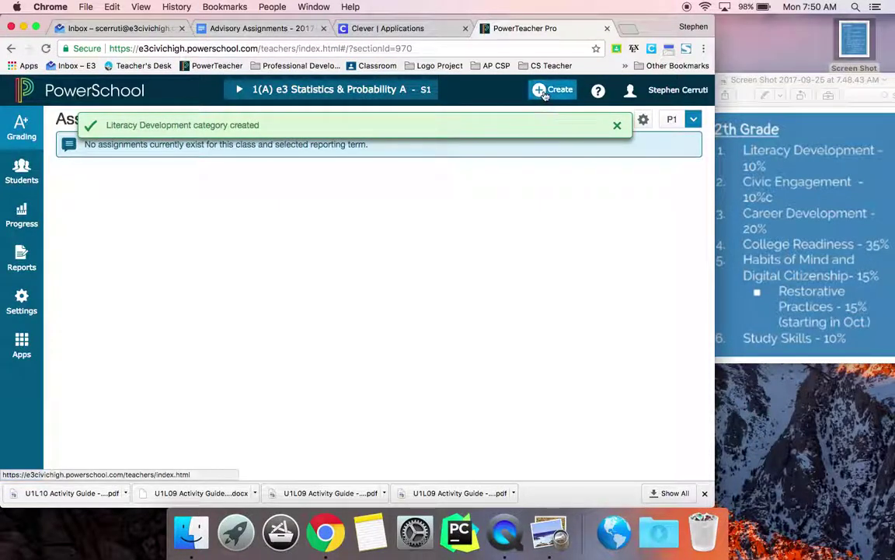
# Start a new category restricted to Academic Advancement 1 and 2.
pyautogui.click(545, 92)
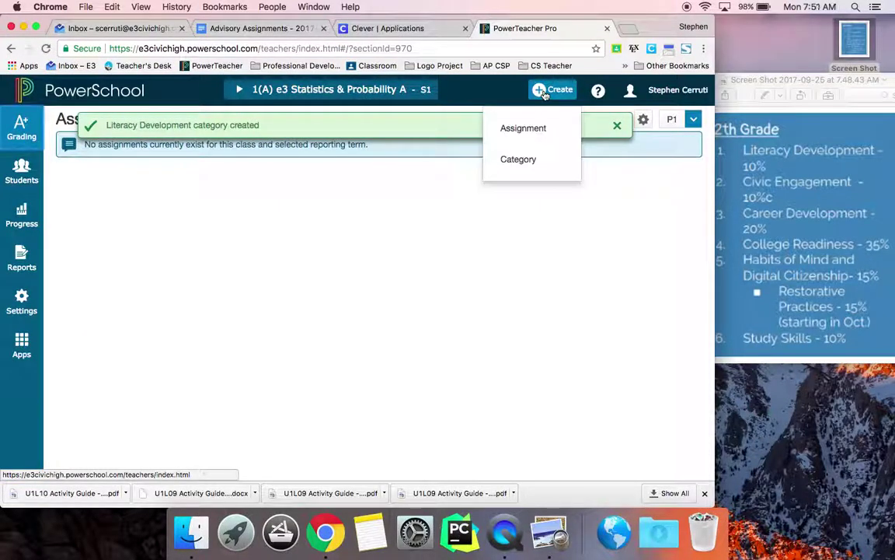
pyautogui.click(525, 155)
pyautogui.click(488, 152)
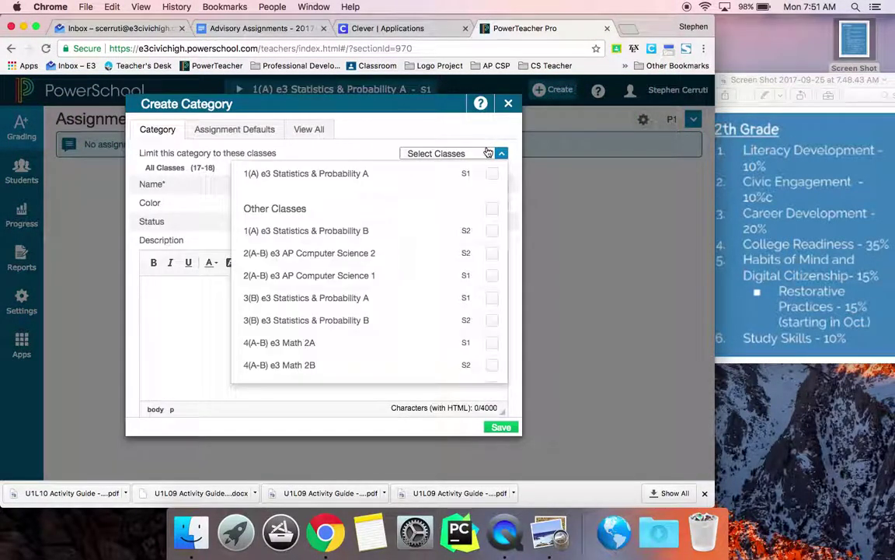
pyautogui.scroll(-3, 492, 342)
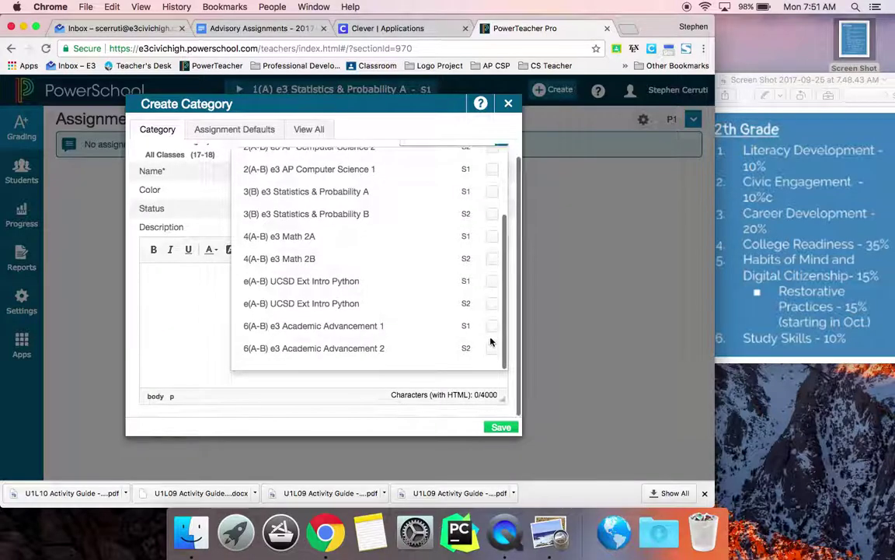
pyautogui.click(491, 326)
pyautogui.click(492, 348)
pyautogui.scroll(5, 491, 350)
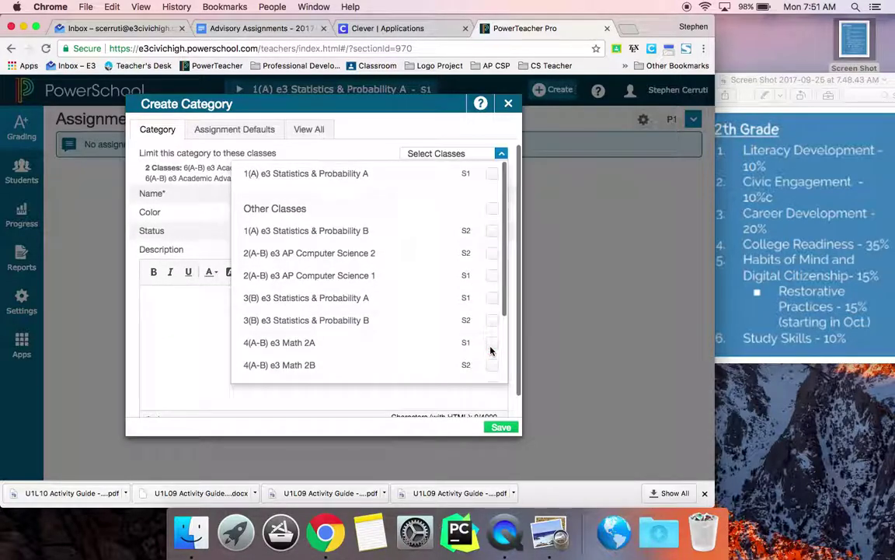
pyautogui.click(501, 153)
# Name the category 'Civic Engagement' and save it.
pyautogui.click(421, 194)
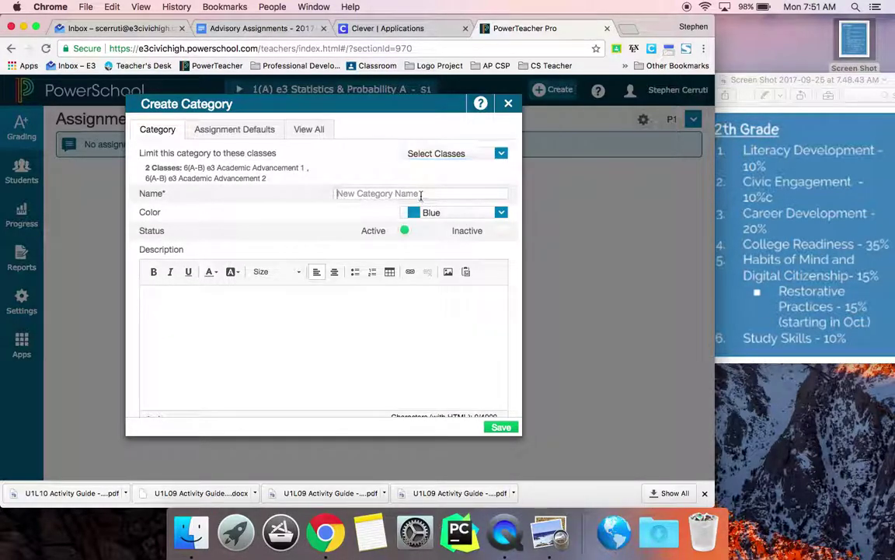
pyautogui.write('Civic ')
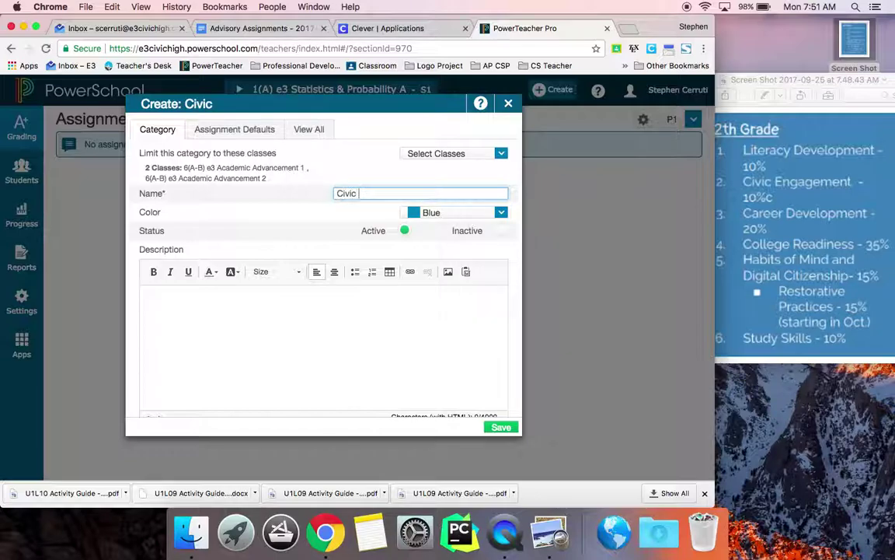
pyautogui.write('Engagement')
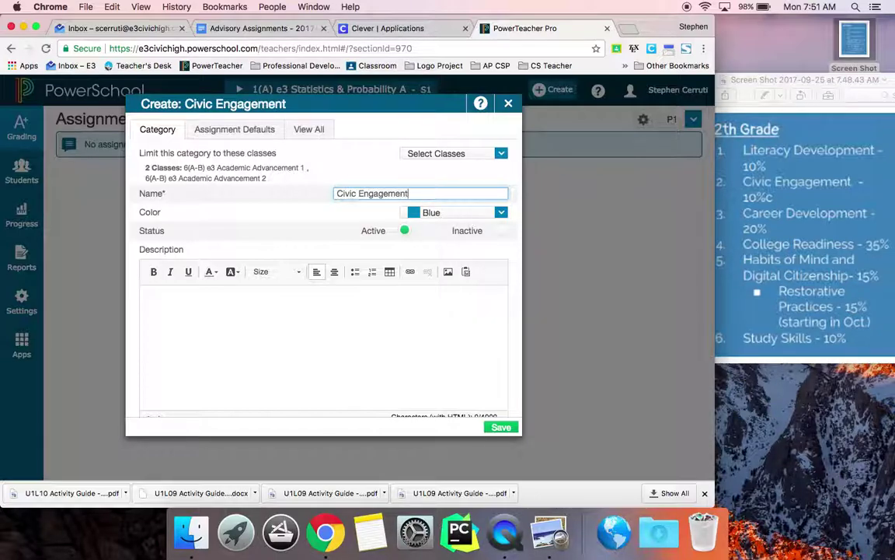
pyautogui.click(501, 426)
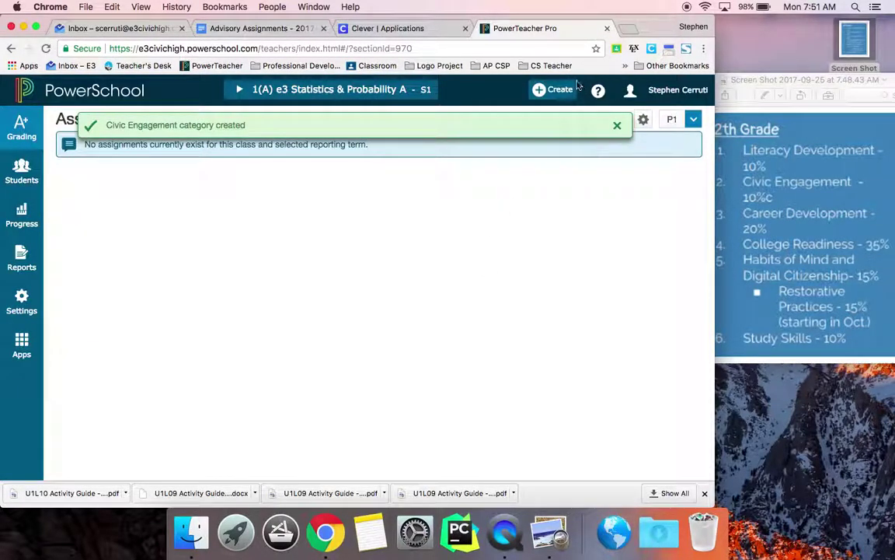
# Start a new category named 'Career Development'.
pyautogui.click(557, 89)
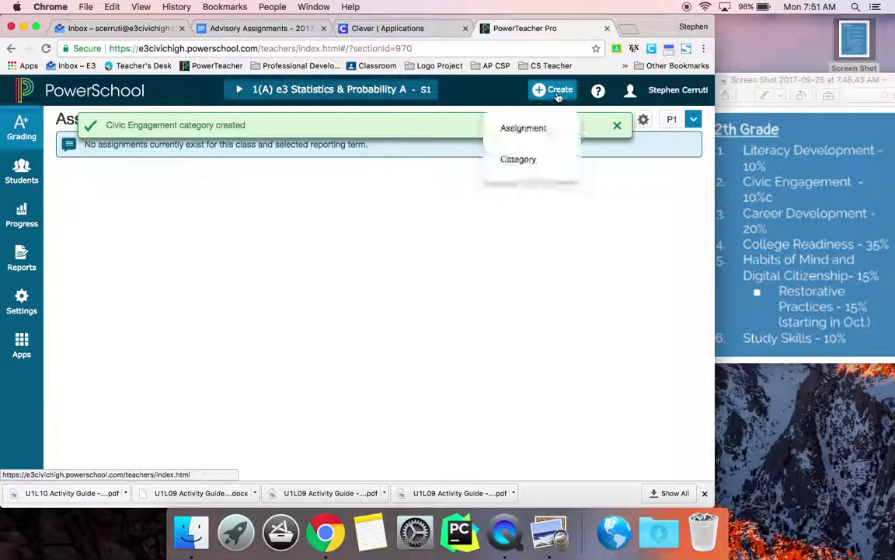
pyautogui.click(519, 160)
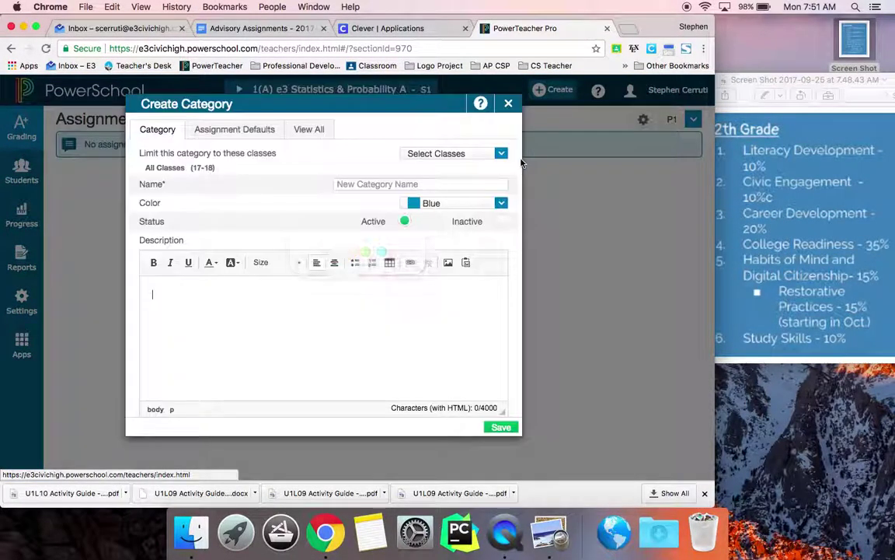
pyautogui.click(427, 184)
pyautogui.write('Car')
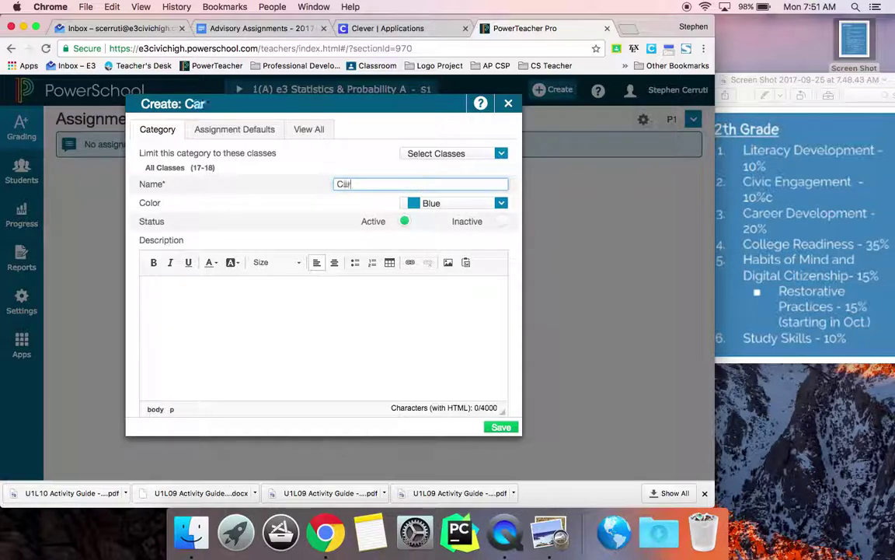
pyautogui.write('eer Development')
# Restrict the category to Academic Advancement 1 and 2.
pyautogui.click(459, 155)
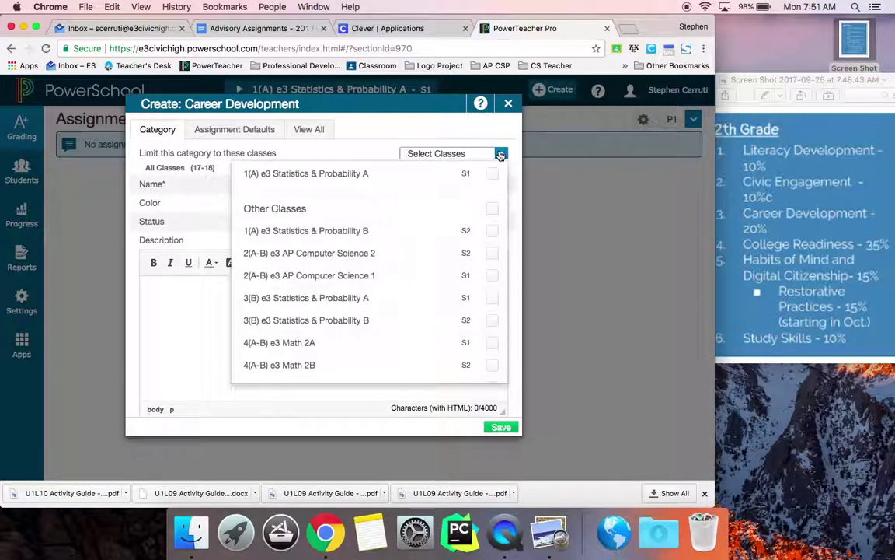
pyautogui.scroll(-3, 491, 254)
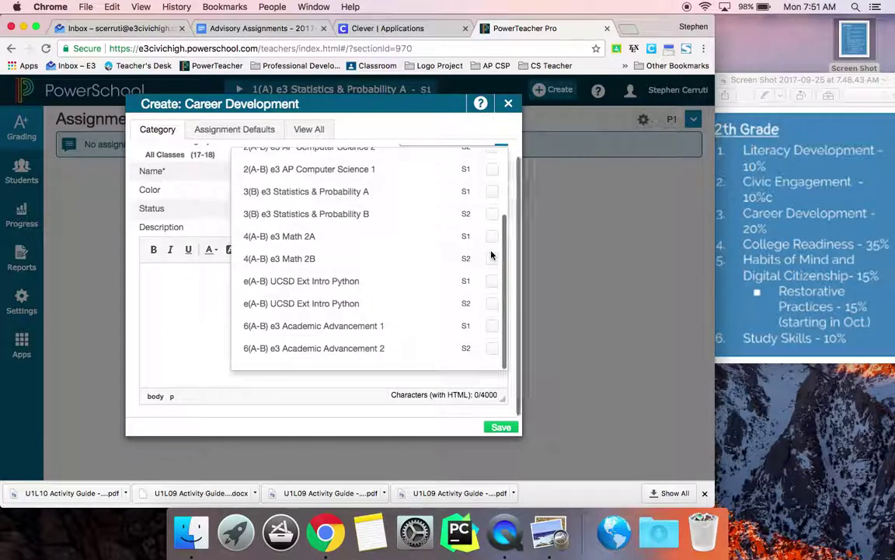
pyautogui.click(492, 327)
pyautogui.click(491, 349)
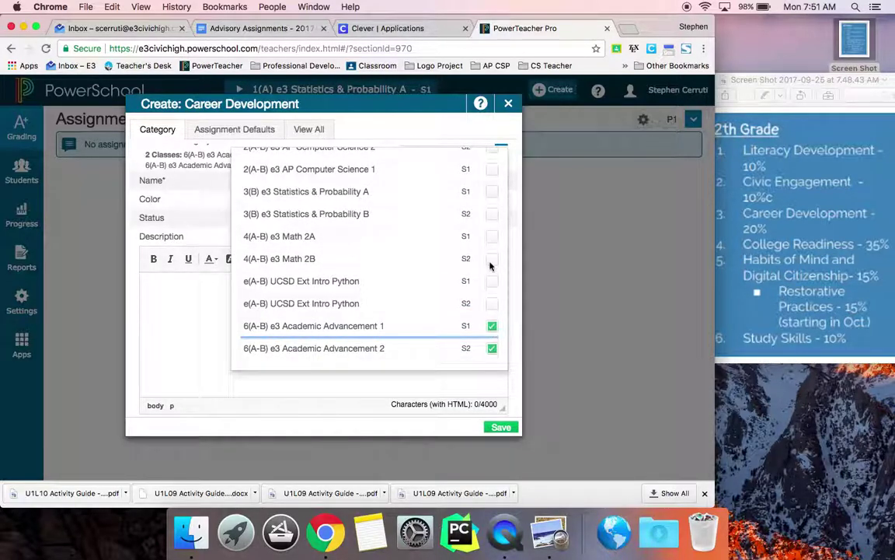
pyautogui.scroll(5, 489, 265)
pyautogui.click(502, 153)
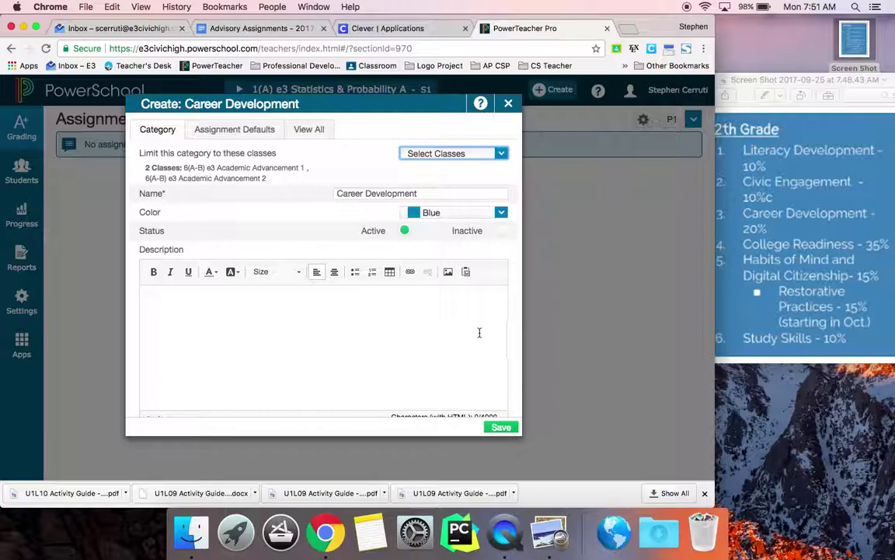
# Set the category colour to Teal and save it.
pyautogui.click(499, 219)
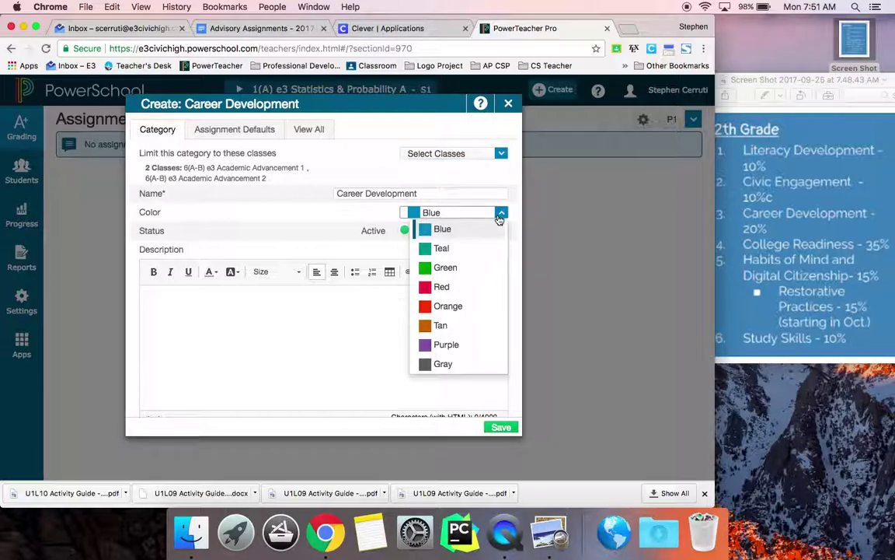
pyautogui.click(474, 248)
pyautogui.click(497, 218)
pyautogui.click(474, 265)
pyautogui.click(501, 429)
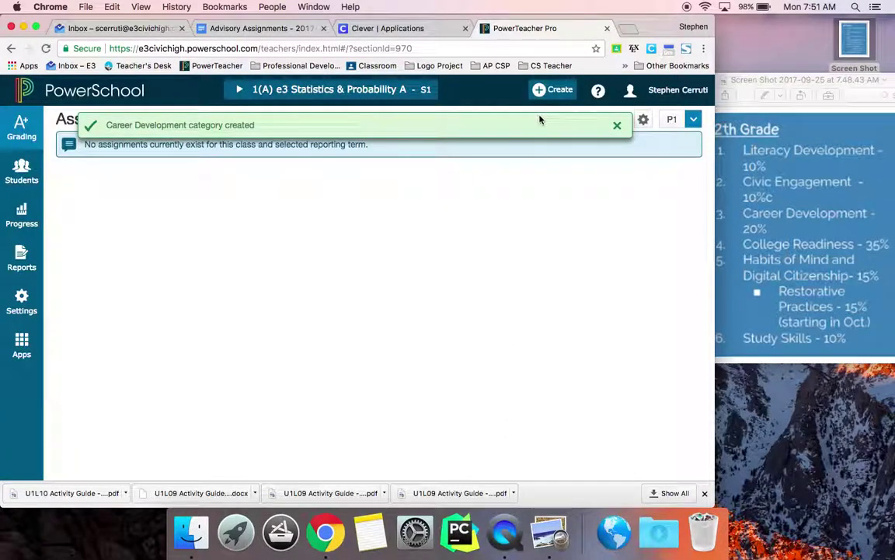
# Start a new category restricted to Academic Advancement 1 and 2.
pyautogui.click(550, 90)
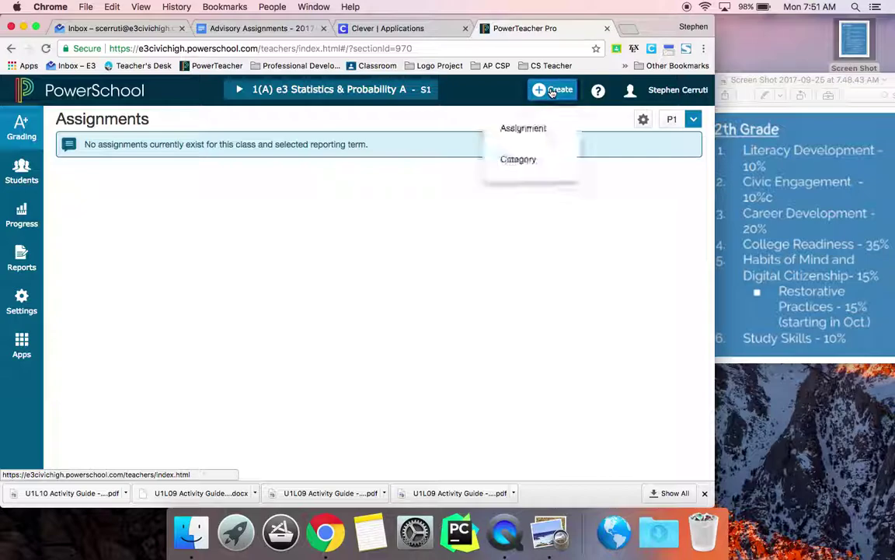
pyautogui.click(519, 159)
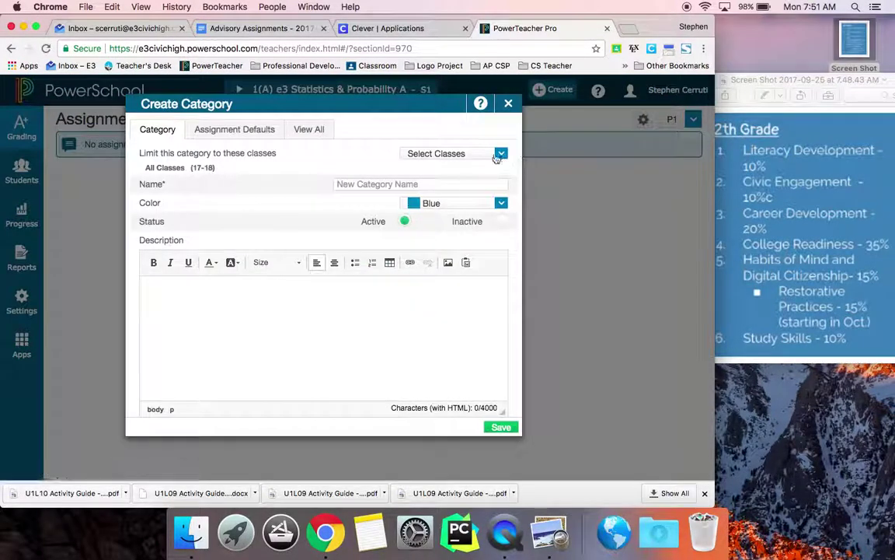
pyautogui.click(477, 157)
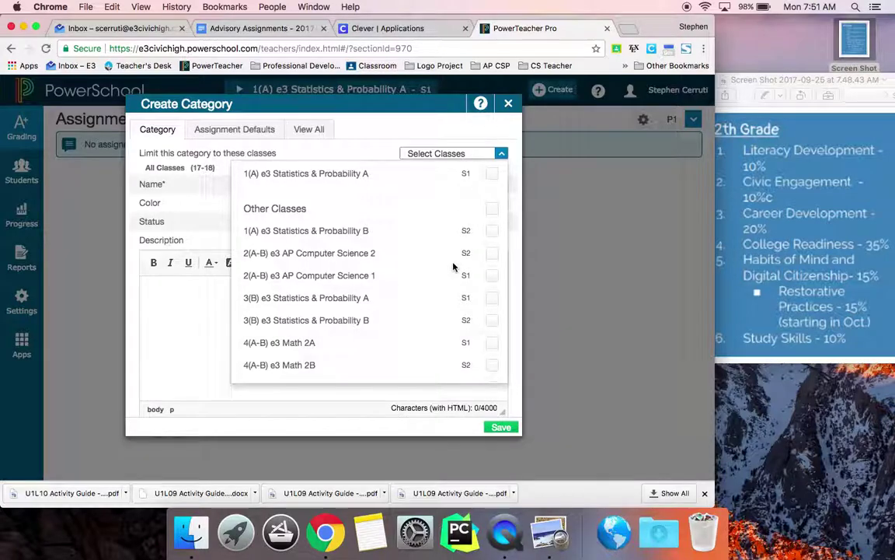
pyautogui.scroll(-3, 454, 266)
pyautogui.click(492, 349)
pyautogui.click(493, 325)
pyautogui.scroll(3, 464, 300)
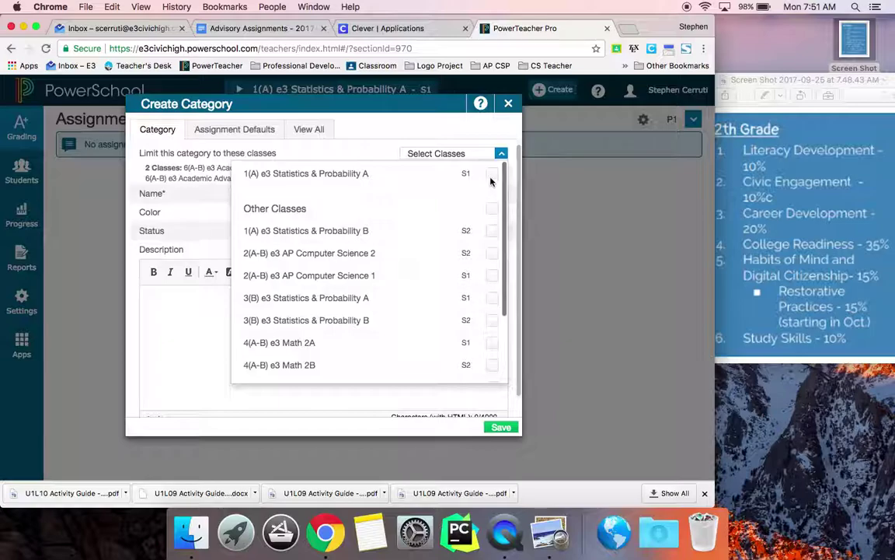
pyautogui.click(450, 152)
# Name the category 'College Readiness', colour it Red, and save it.
pyautogui.click(444, 195)
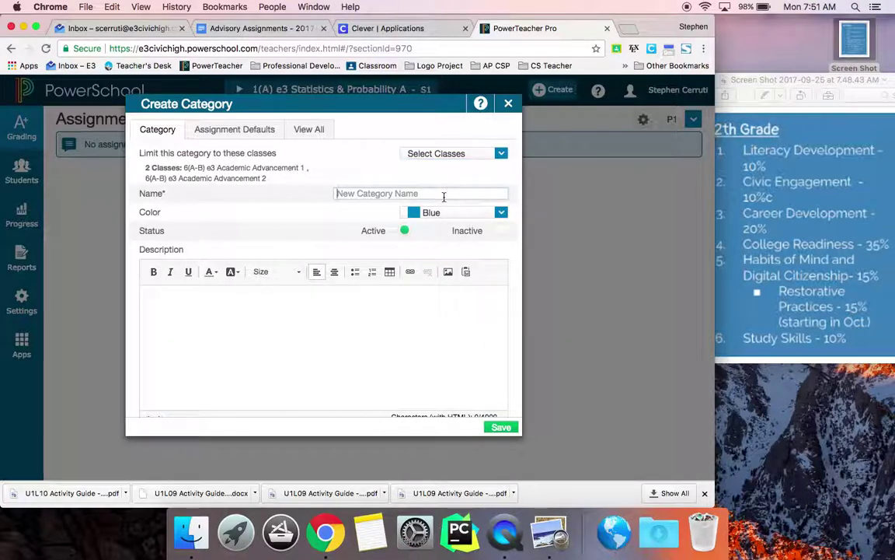
pyautogui.write('College Read')
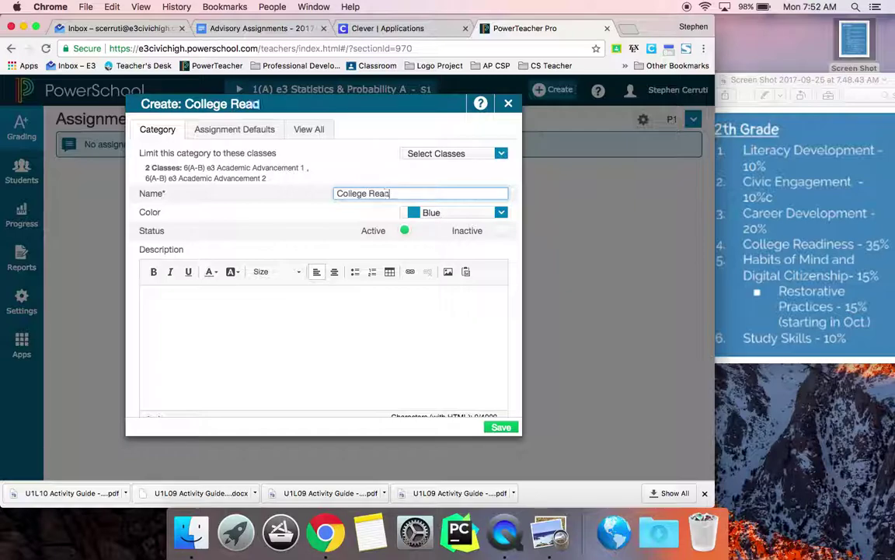
pyautogui.write('iness')
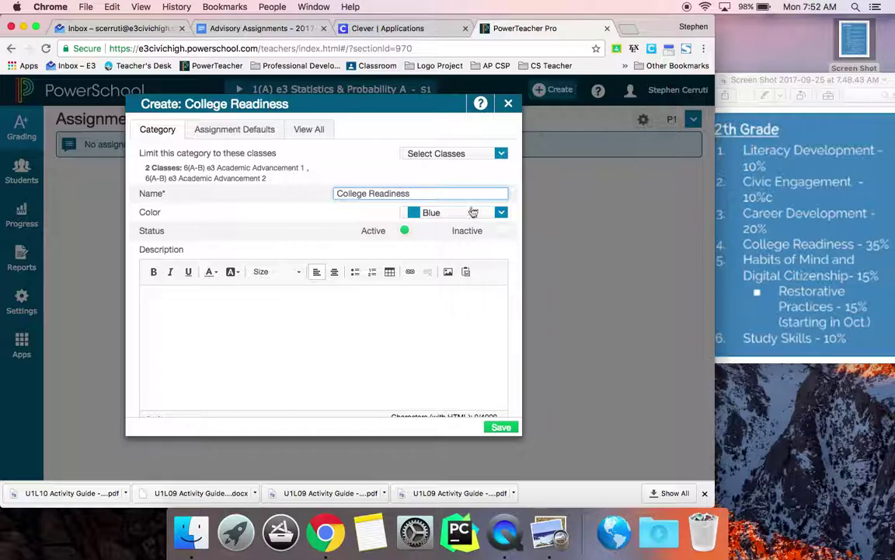
pyautogui.click(495, 217)
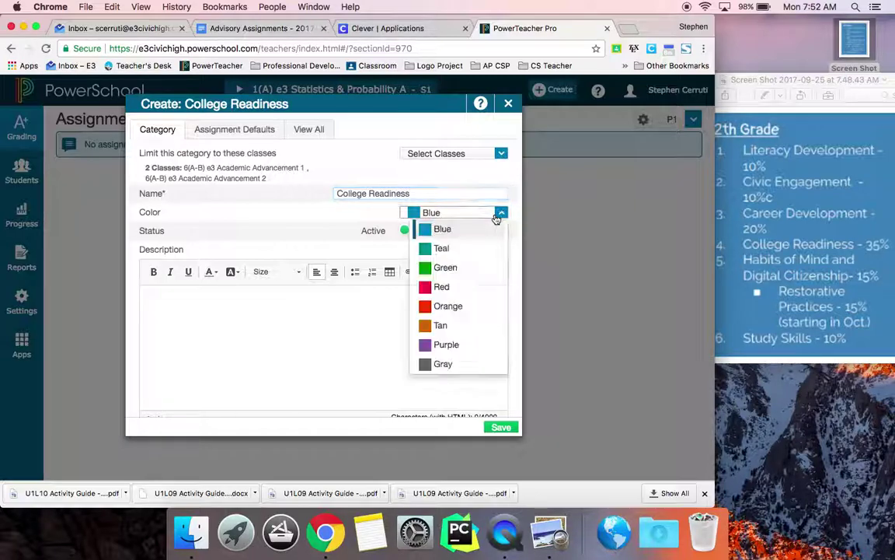
pyautogui.click(442, 287)
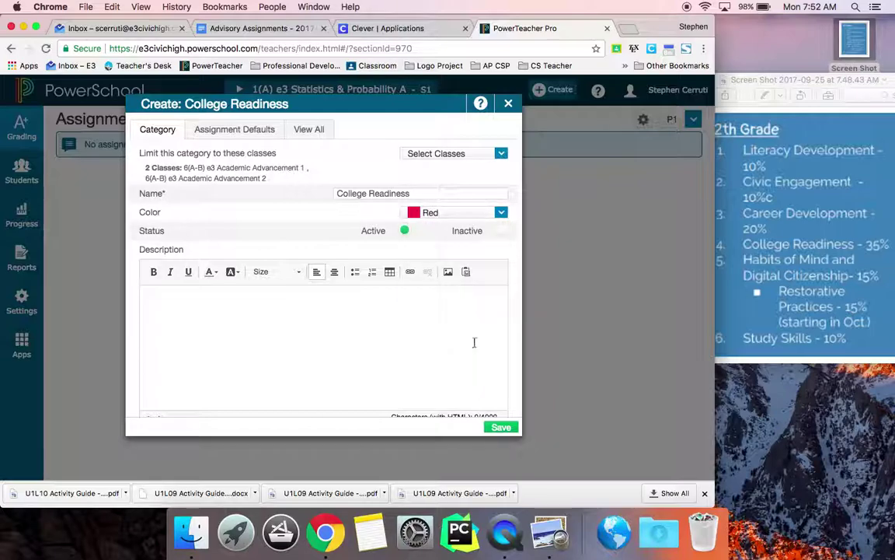
pyautogui.click(498, 429)
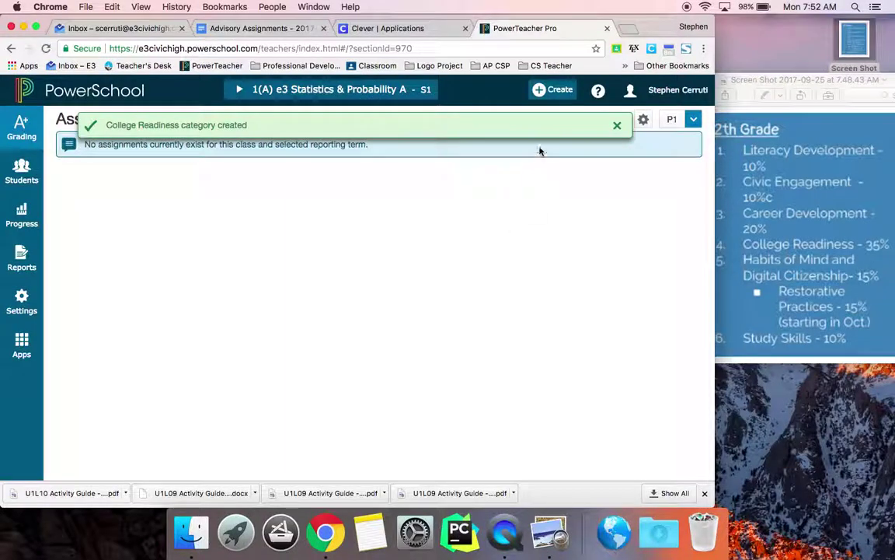
# Start another new category restricted to Academic Advancement 1 and 2.
pyautogui.click(561, 91)
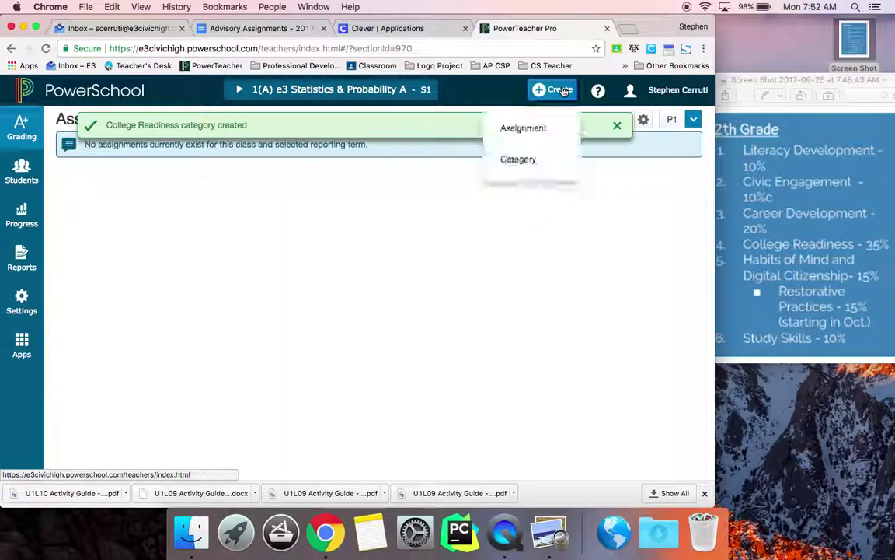
pyautogui.click(532, 164)
pyautogui.click(501, 154)
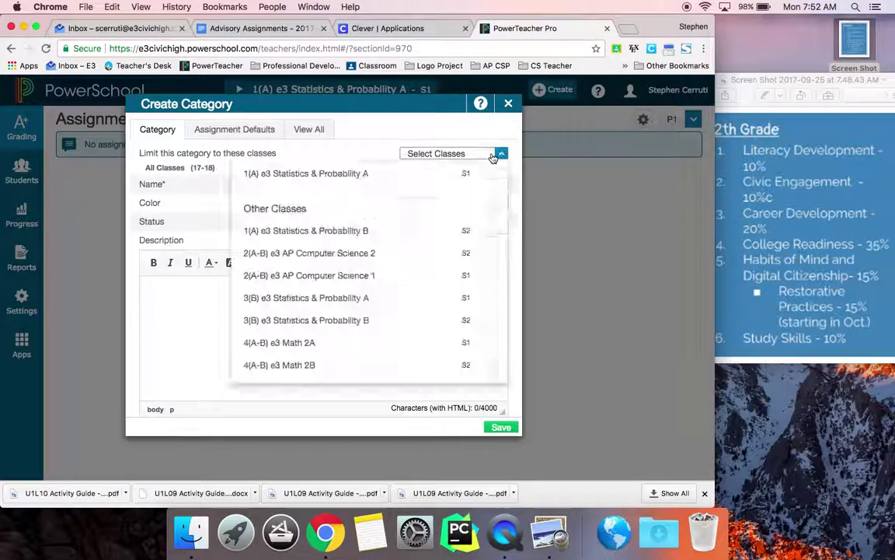
pyautogui.scroll(-3, 474, 311)
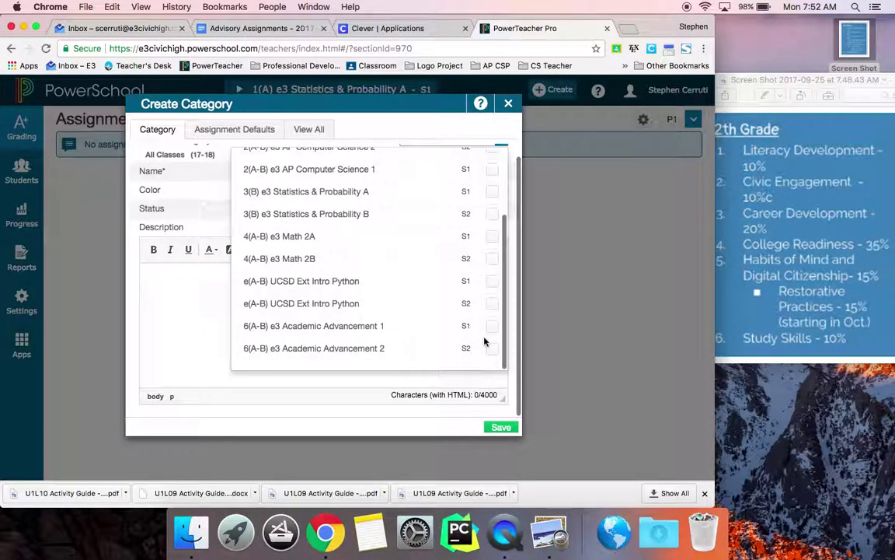
pyautogui.click(492, 325)
pyautogui.click(492, 348)
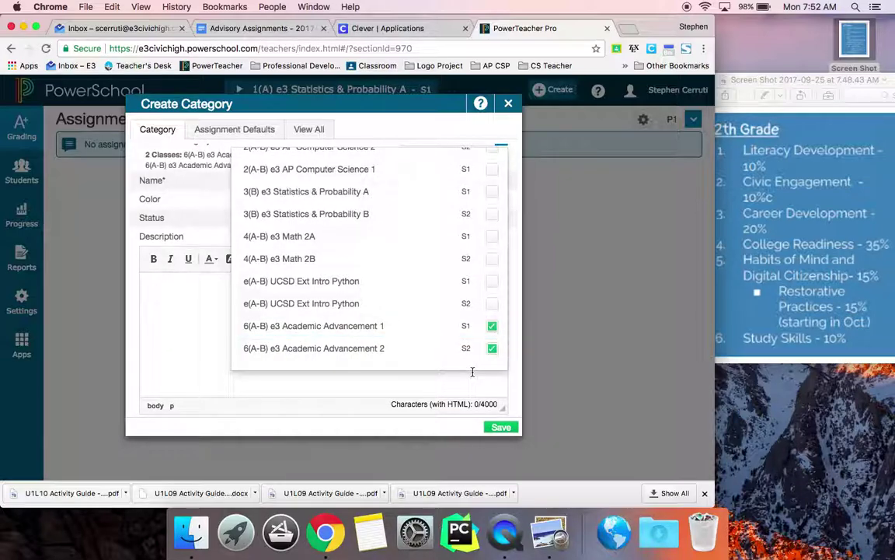
pyautogui.scroll(5, 493, 179)
pyautogui.click(501, 153)
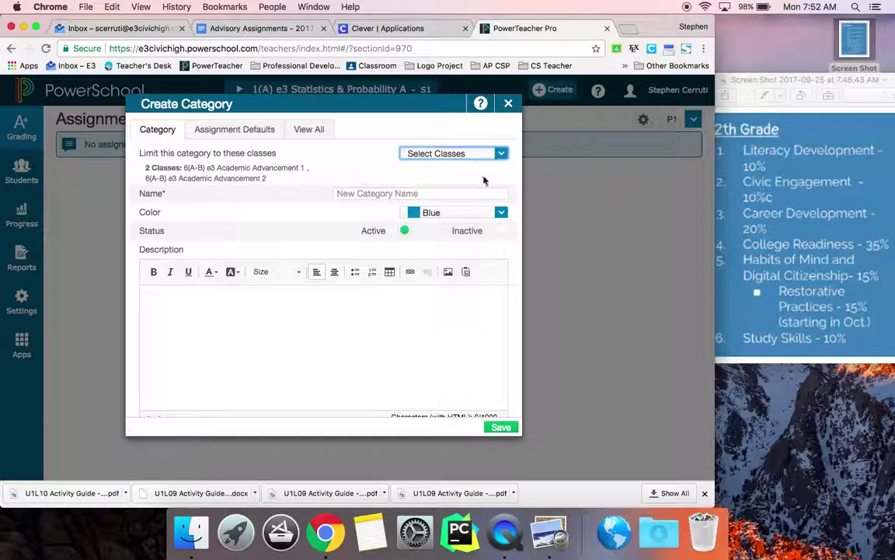
# Name the category 'Habits of Mind/Digital Citizen', colour it Orange, and save it.
pyautogui.click(475, 193)
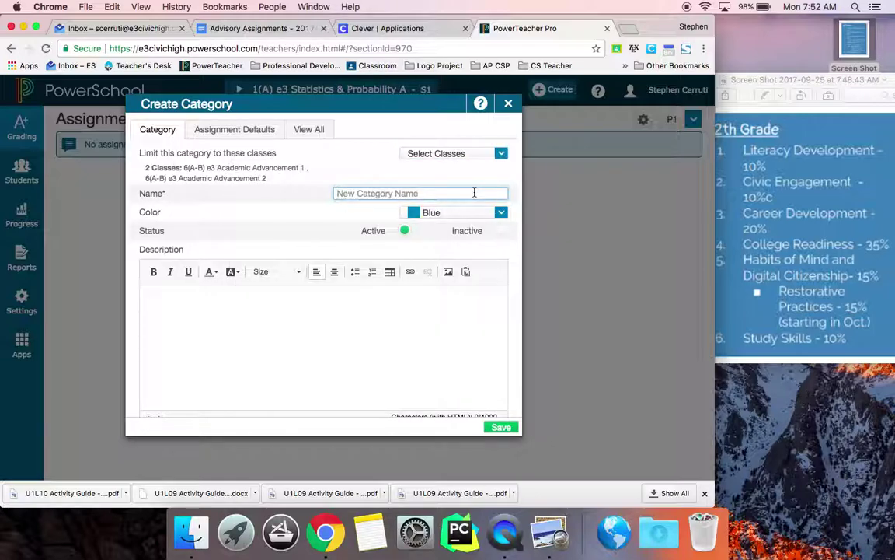
pyautogui.write('Habits ')
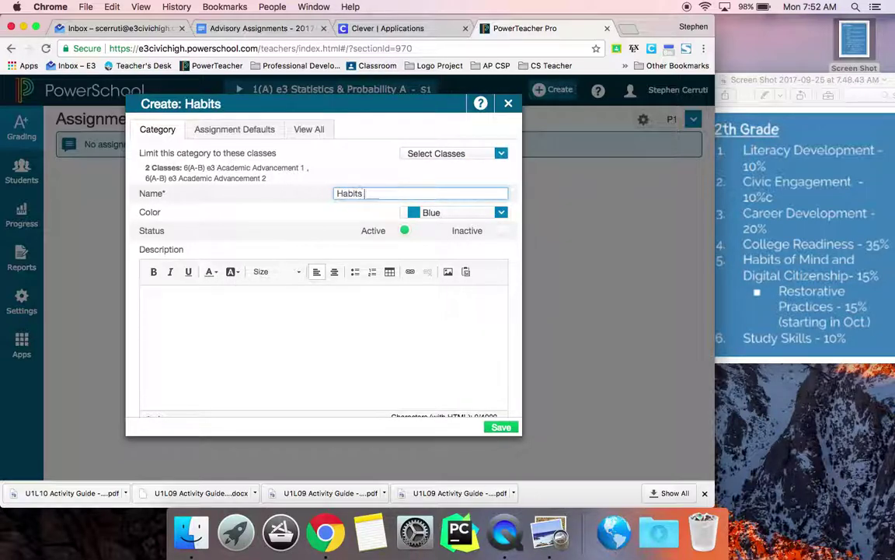
pyautogui.write('of Mind/Digital Citizen')
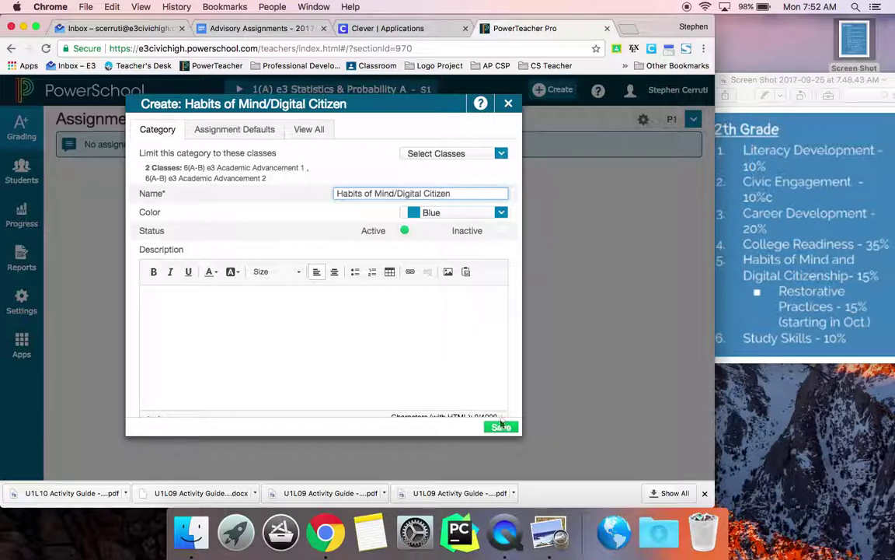
pyautogui.click(452, 210)
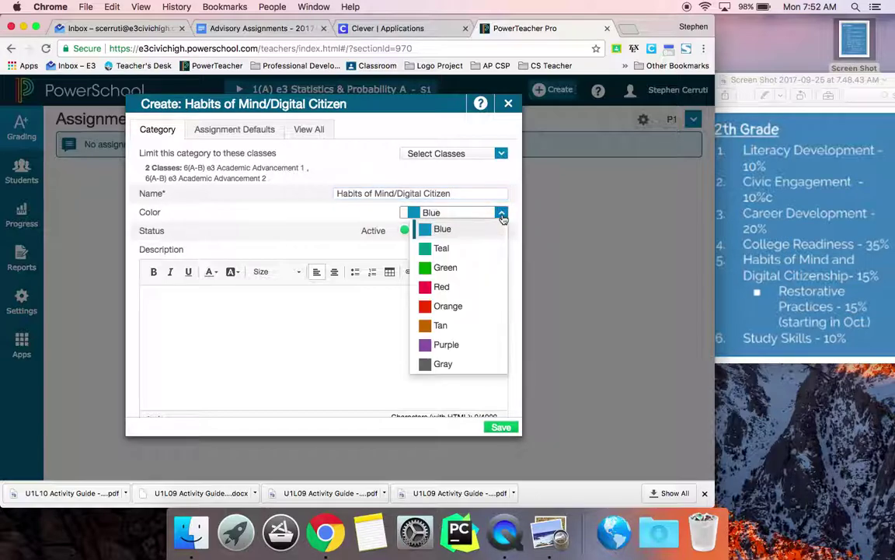
pyautogui.click(469, 306)
pyautogui.click(501, 426)
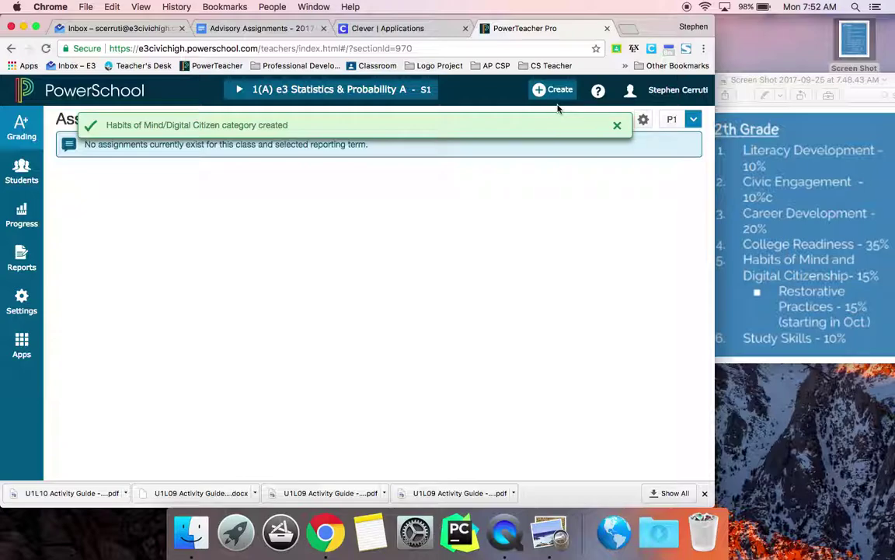
pyautogui.click(558, 97)
# Create a category named 'Study Skills', coloured Purple, for all classes and save it.
pyautogui.click(540, 158)
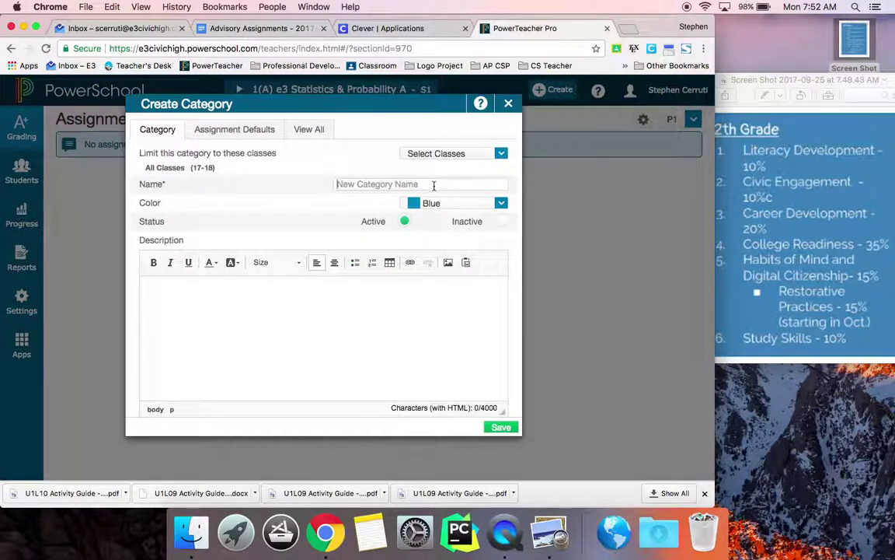
pyautogui.write('Study SS')
pyautogui.press('BackSpace')
pyautogui.write('kills')
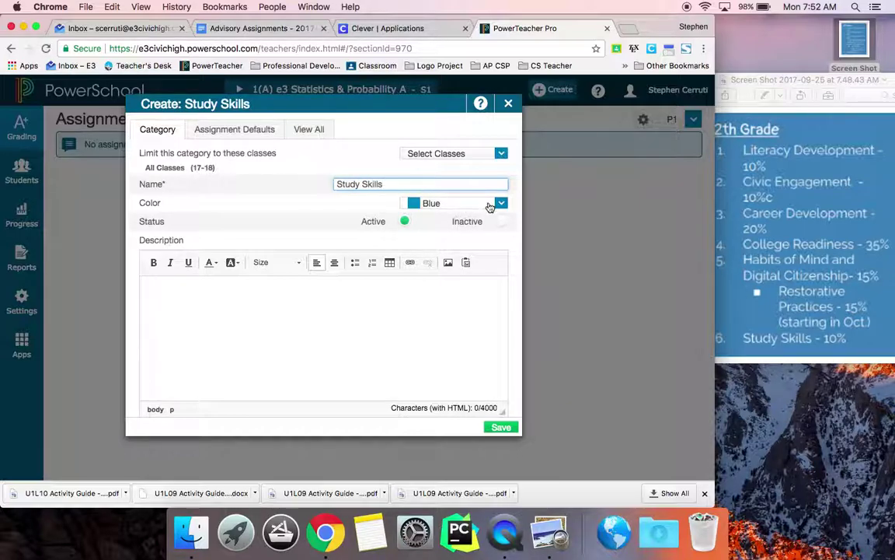
pyautogui.click(488, 204)
pyautogui.click(441, 336)
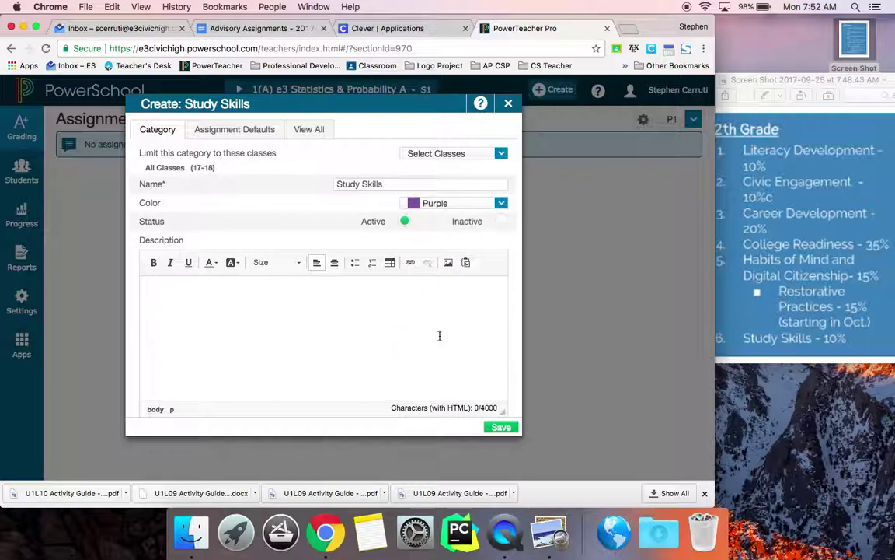
pyautogui.click(500, 427)
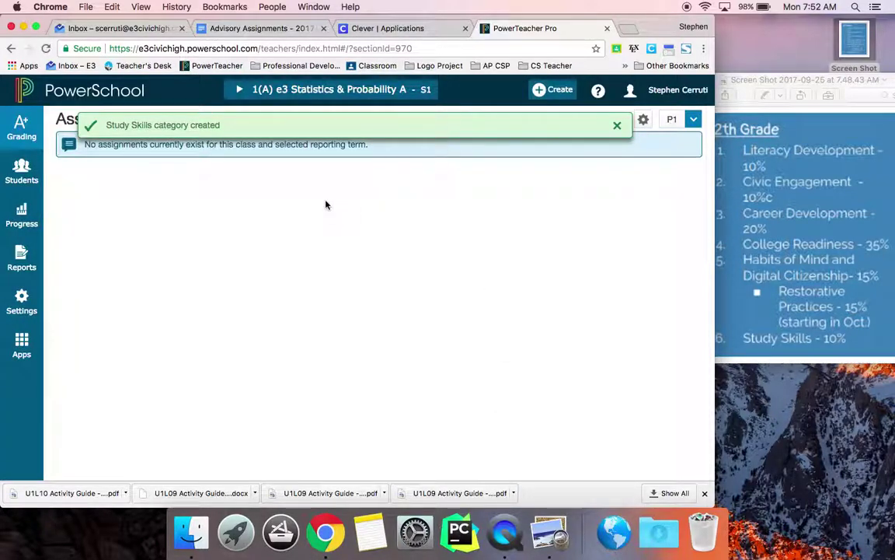
# In Traditional Grade Calculations, collapse Statistics & Probability A and open Academic Advancement 1's S1 formula.
pyautogui.click(36, 299)
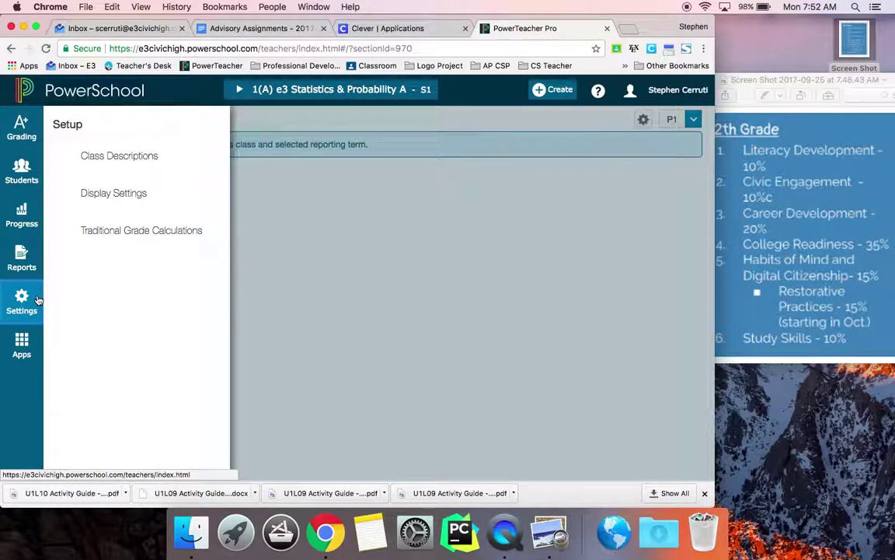
pyautogui.click(99, 231)
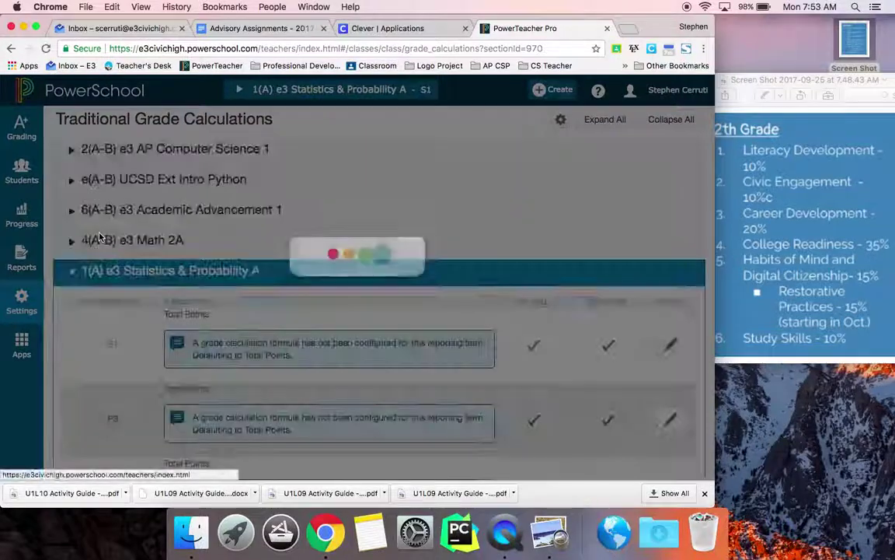
pyautogui.scroll(-2, 99, 237)
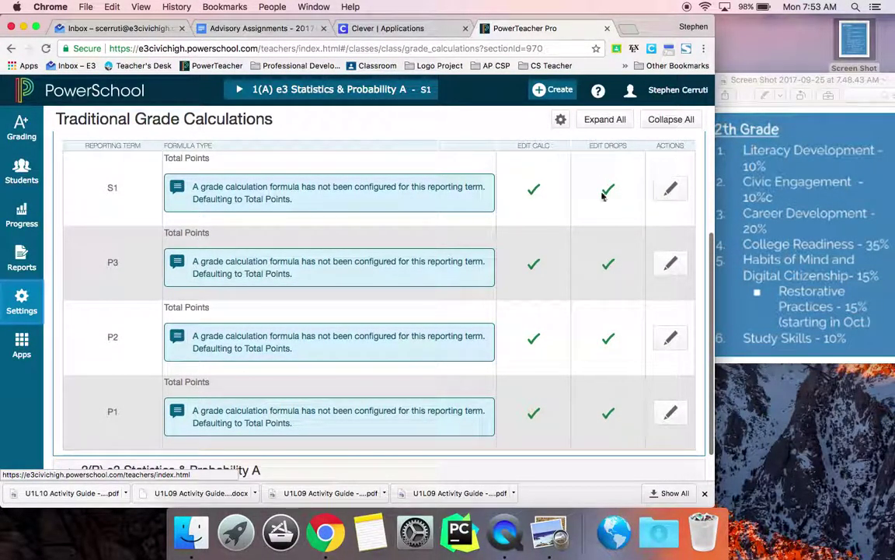
pyautogui.scroll(3, 604, 178)
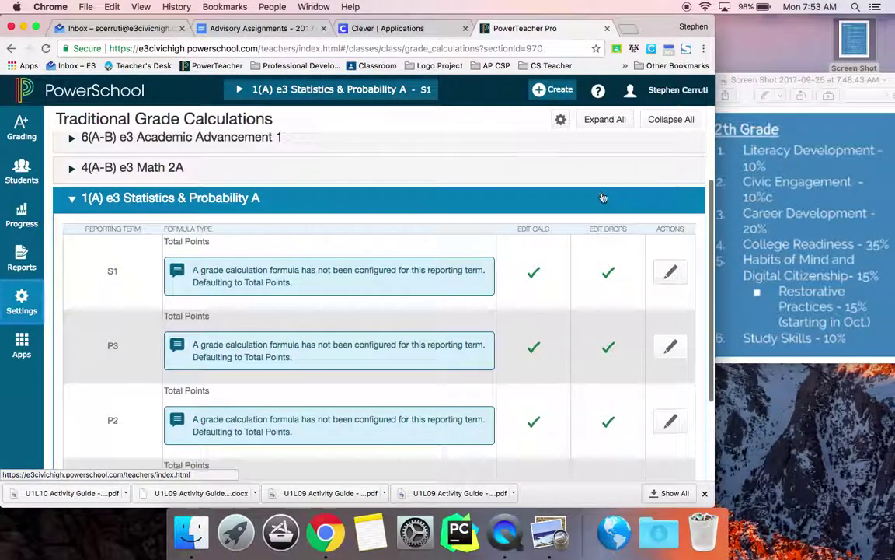
pyautogui.click(70, 198)
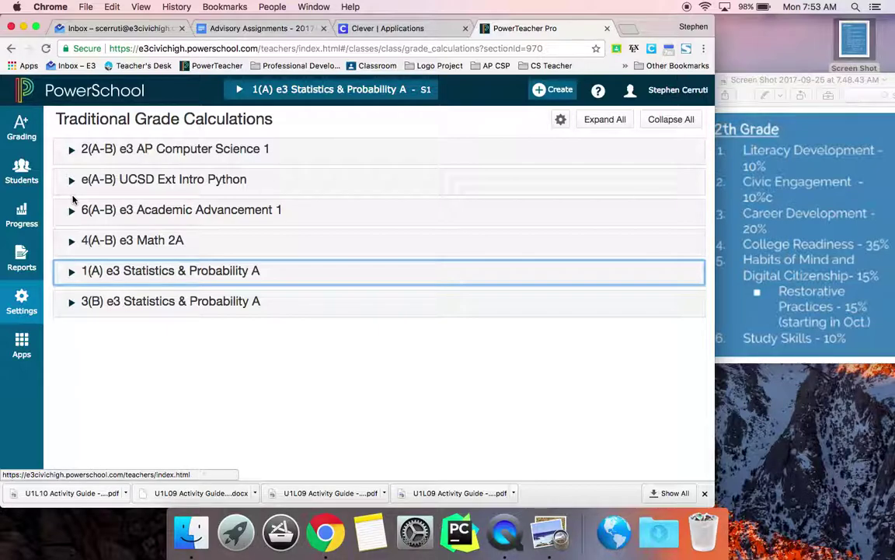
pyautogui.click(72, 209)
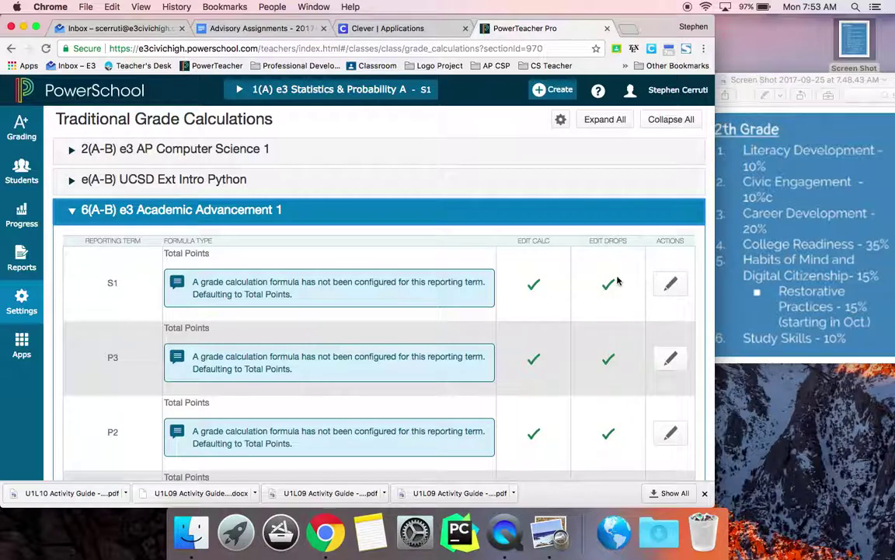
pyautogui.click(670, 284)
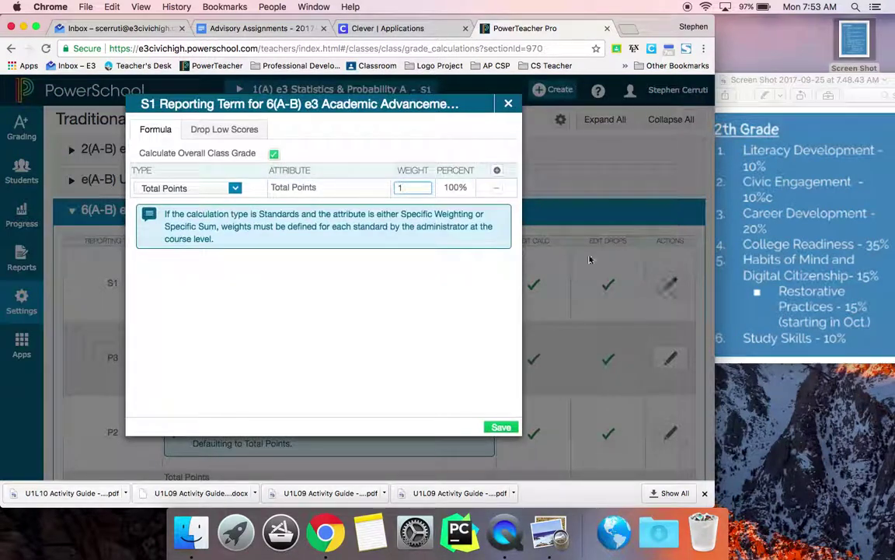
# Make the first row Category Weighting for Literacy Development with weight 2.
pyautogui.click(236, 190)
pyautogui.click(218, 259)
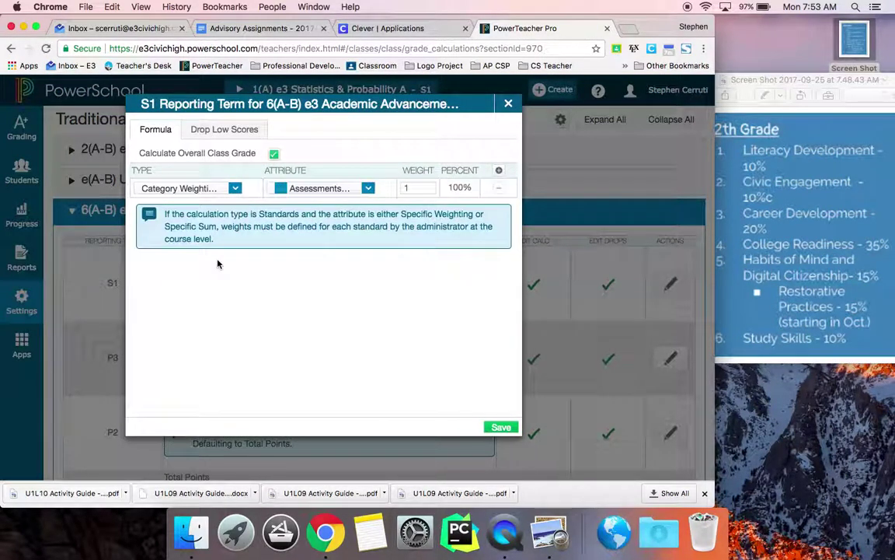
pyautogui.click(368, 187)
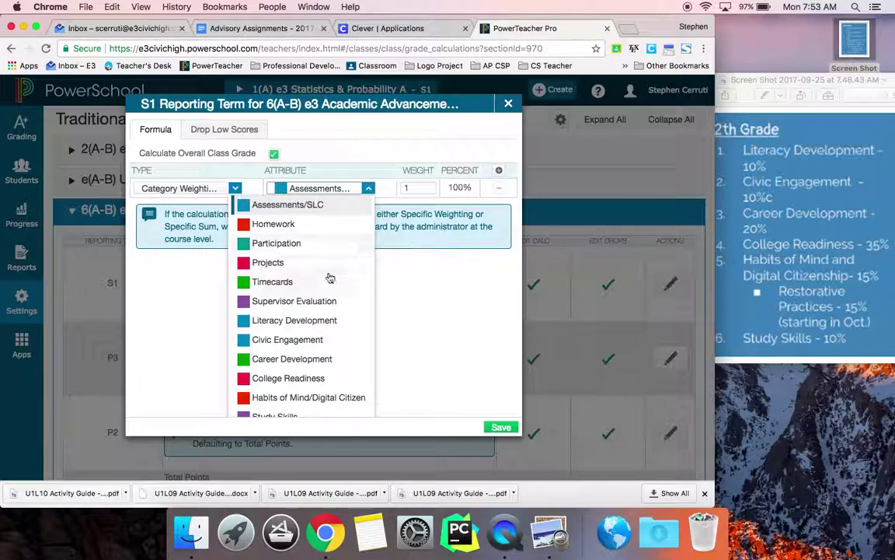
pyautogui.click(318, 322)
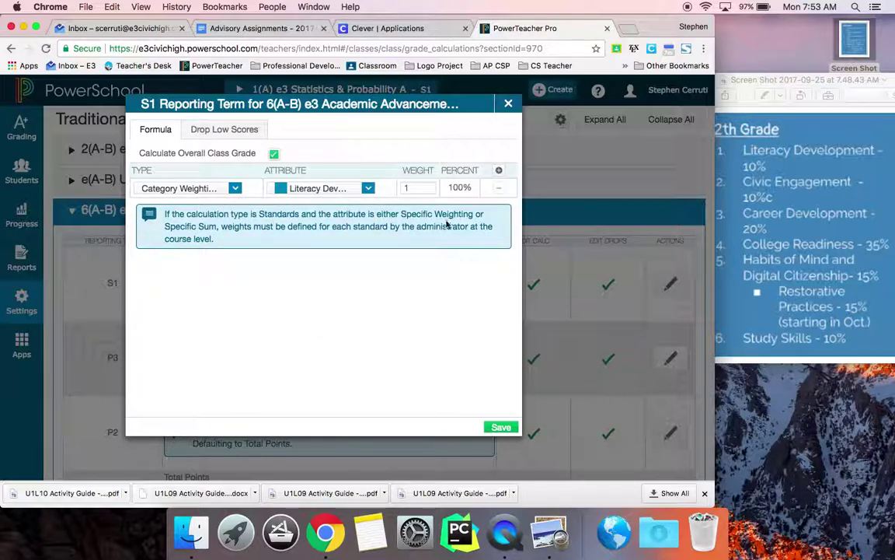
pyautogui.click(405, 188)
pyautogui.write('2')
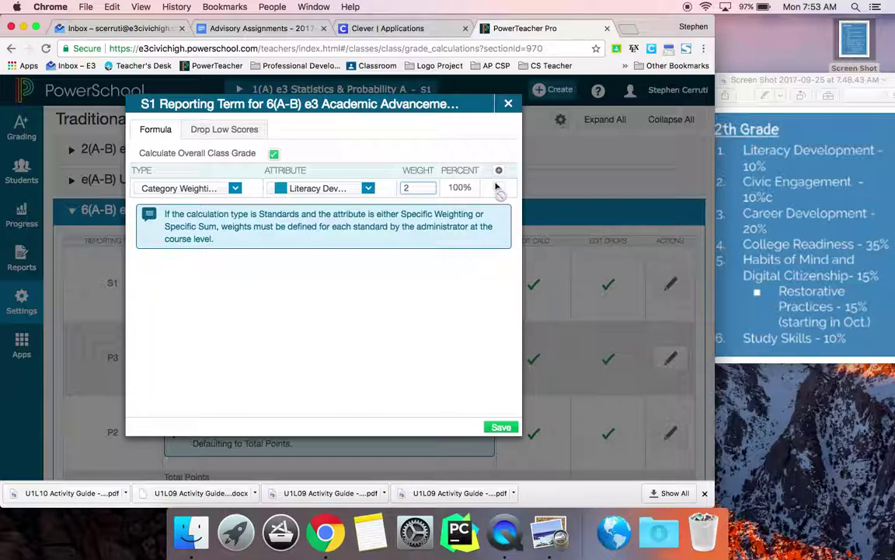
# Add a second Category Weighting row for Civic Engagement with weight 2.
pyautogui.click(499, 170)
pyautogui.click(235, 207)
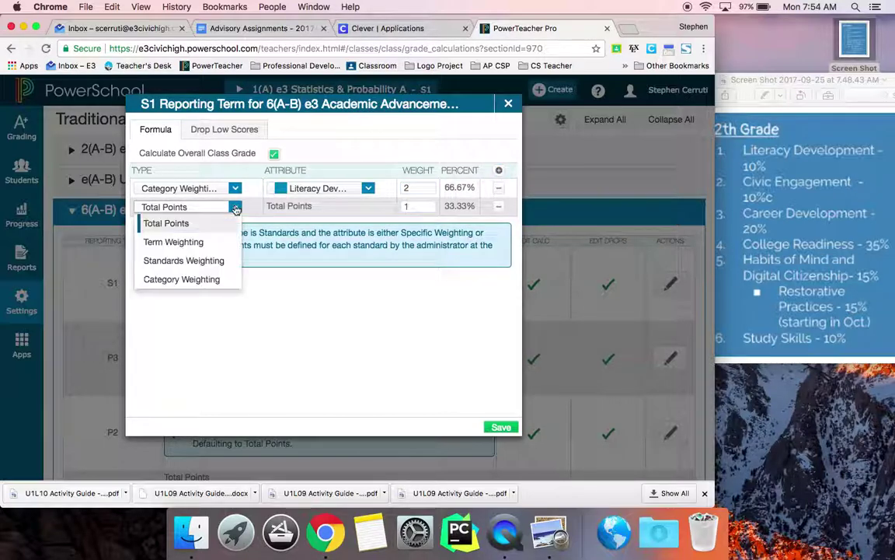
pyautogui.click(212, 279)
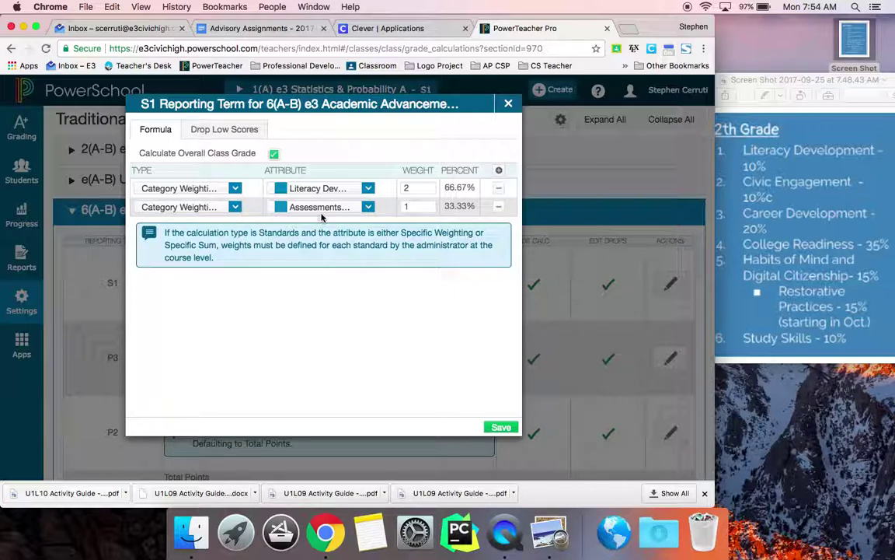
pyautogui.click(327, 207)
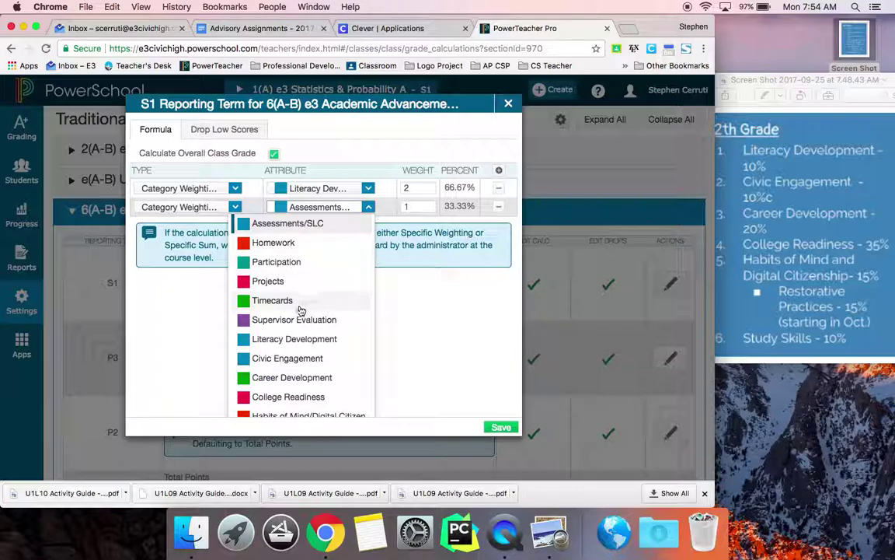
pyautogui.click(292, 359)
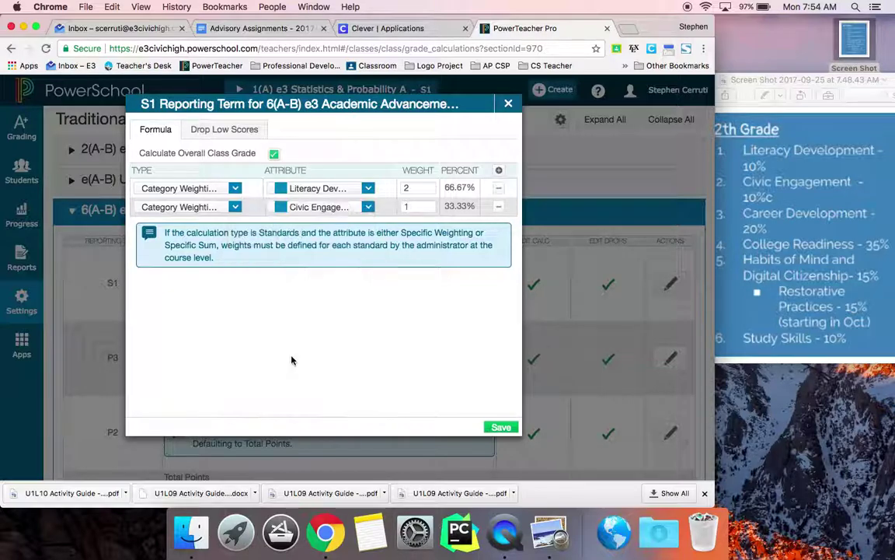
pyautogui.doubleClick(423, 208)
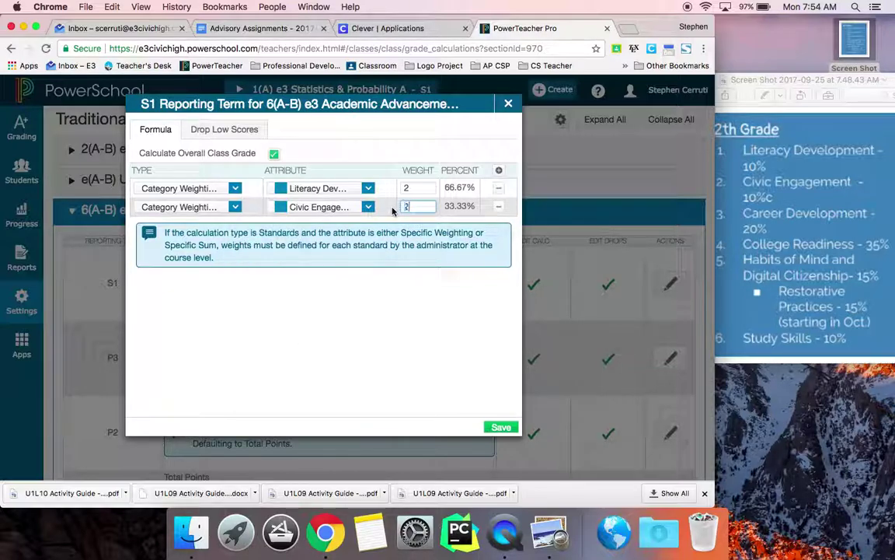
# Add a third Category Weighting row for Career Development with weight 4, plus a fourth row.
pyautogui.click(498, 171)
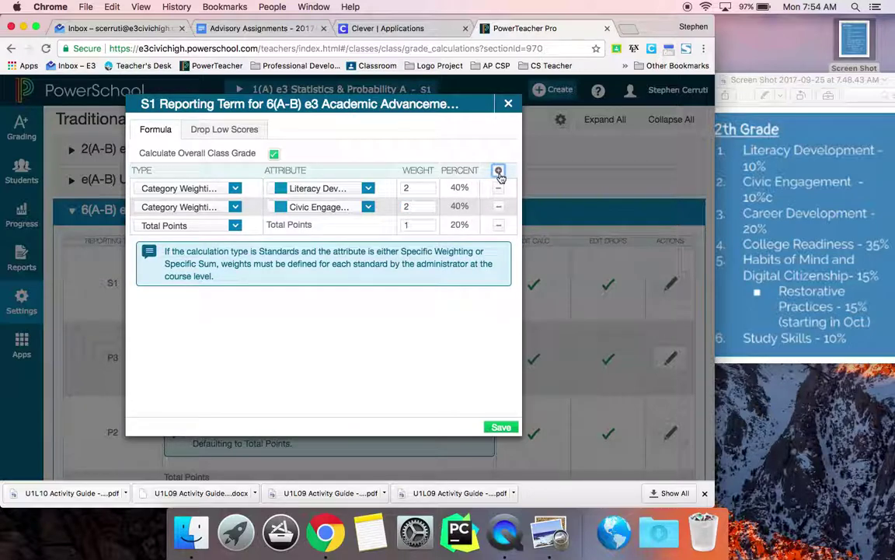
pyautogui.click(233, 226)
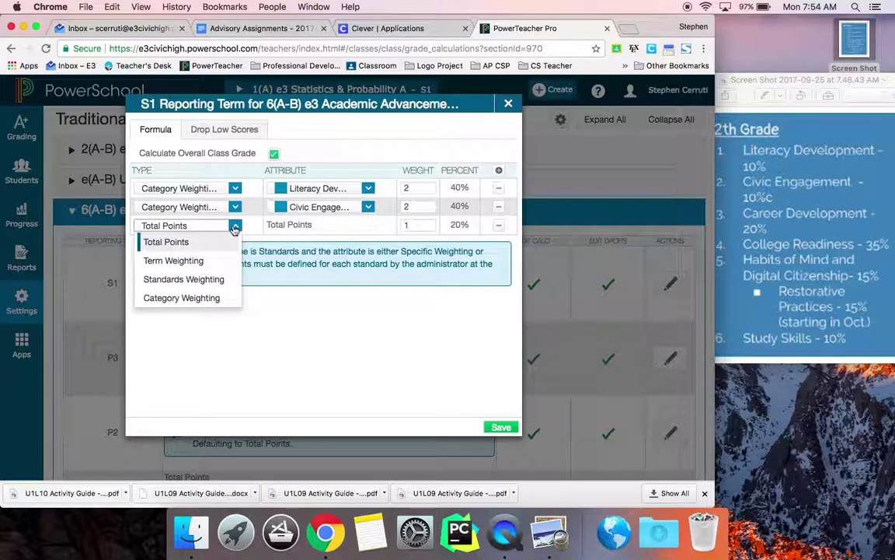
pyautogui.click(215, 297)
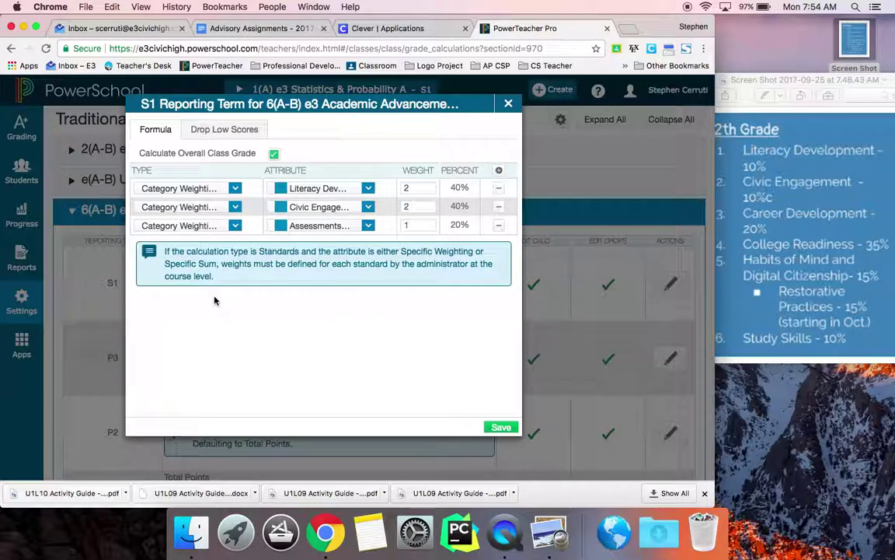
pyautogui.click(328, 227)
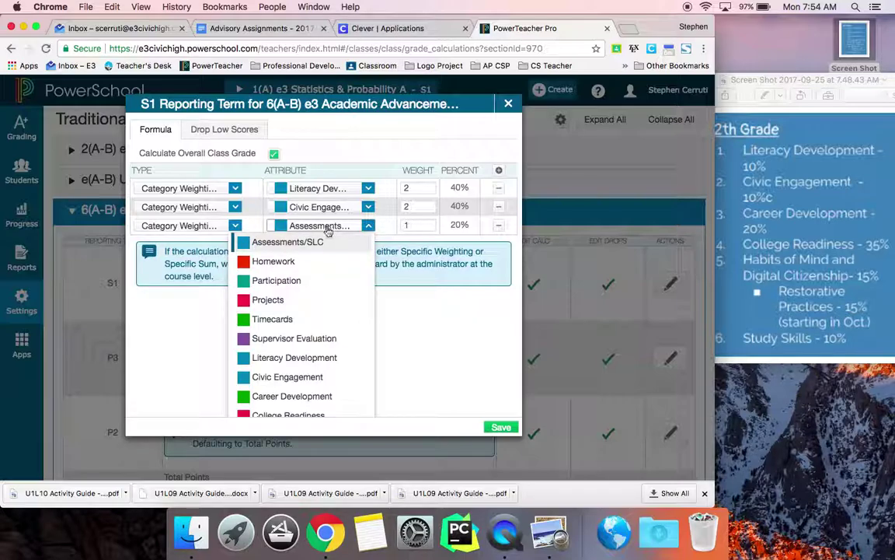
pyautogui.click(294, 394)
pyautogui.click(432, 224)
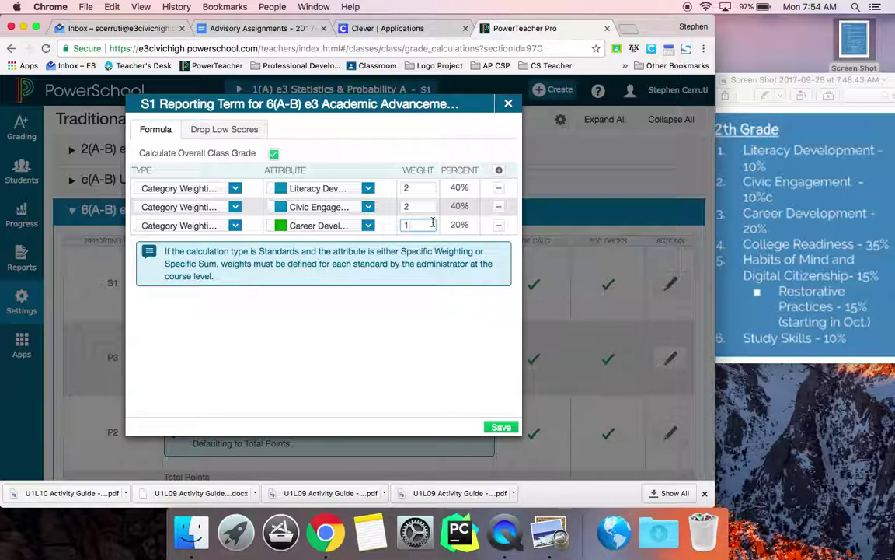
pyautogui.moveTo(420, 223); pyautogui.dragTo(397, 225)
pyautogui.write('4')
pyautogui.click(500, 170)
# Make the fourth row Category Weighting for College Readiness with weight 7.
pyautogui.click(231, 243)
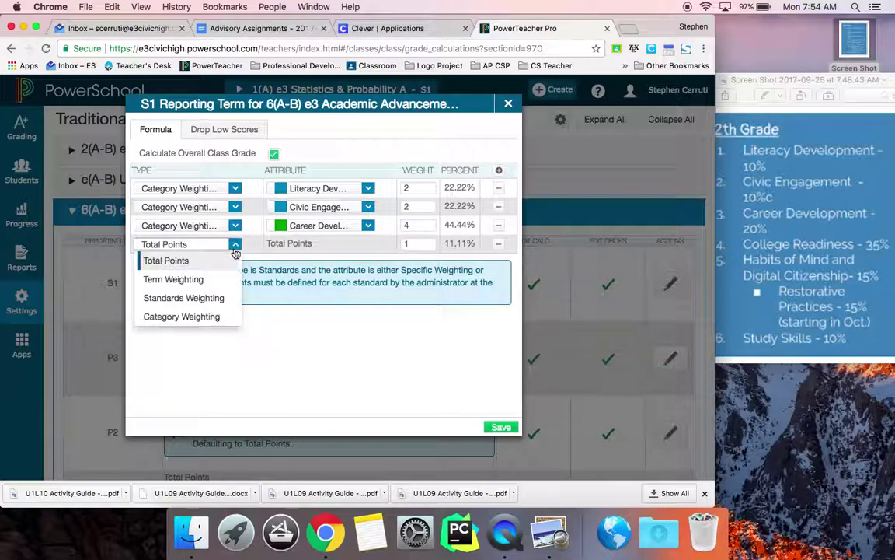
pyautogui.click(181, 317)
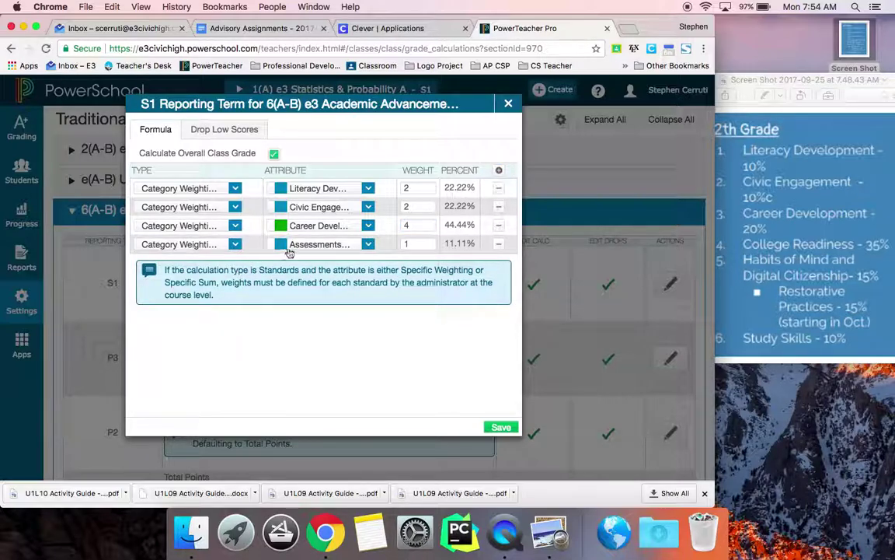
pyautogui.click(311, 244)
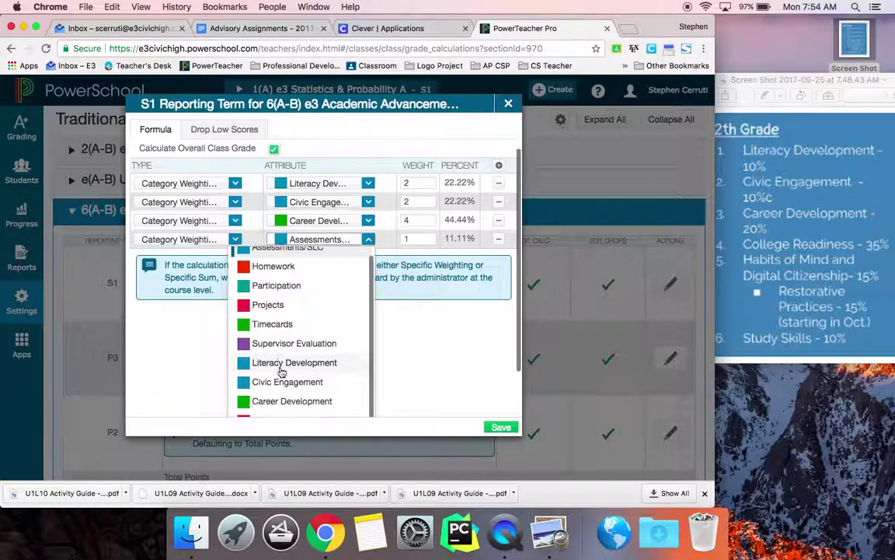
pyautogui.scroll(-3, 280, 374)
pyautogui.click(274, 398)
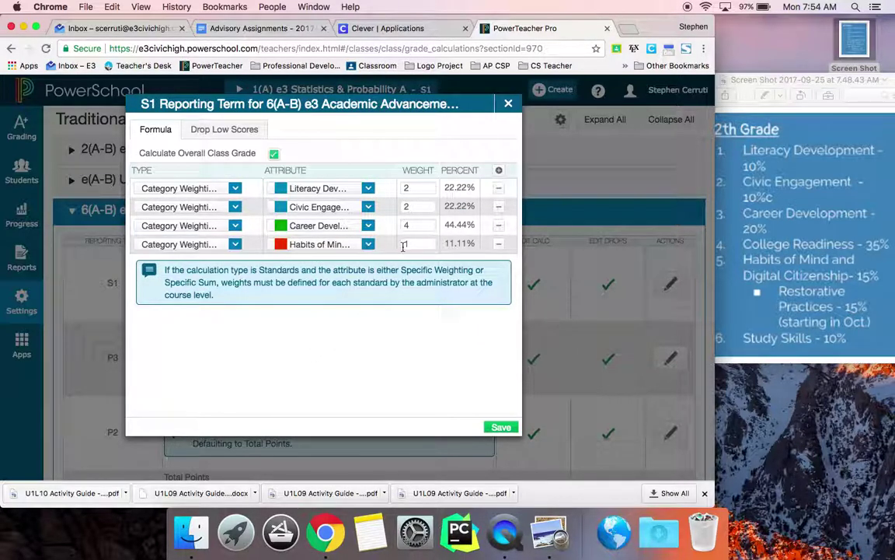
pyautogui.click(319, 244)
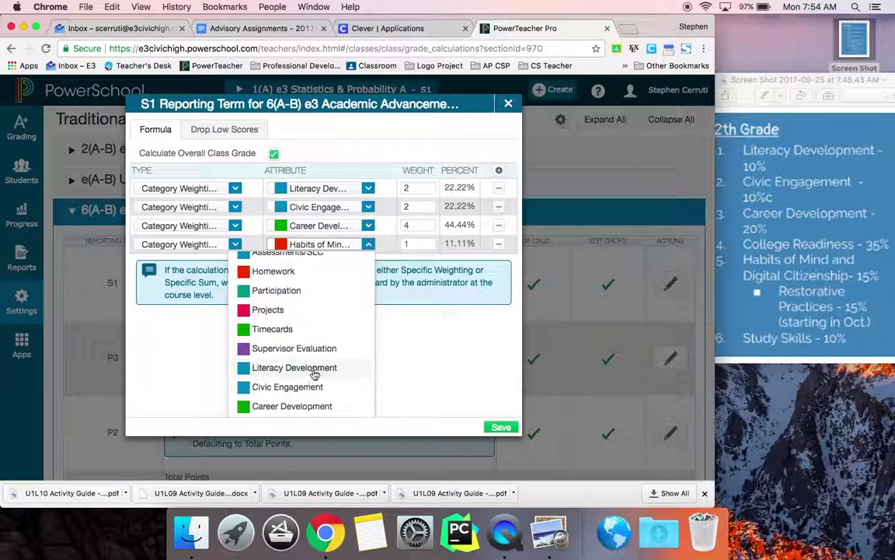
pyautogui.scroll(-1, 309, 387)
pyautogui.click(310, 399)
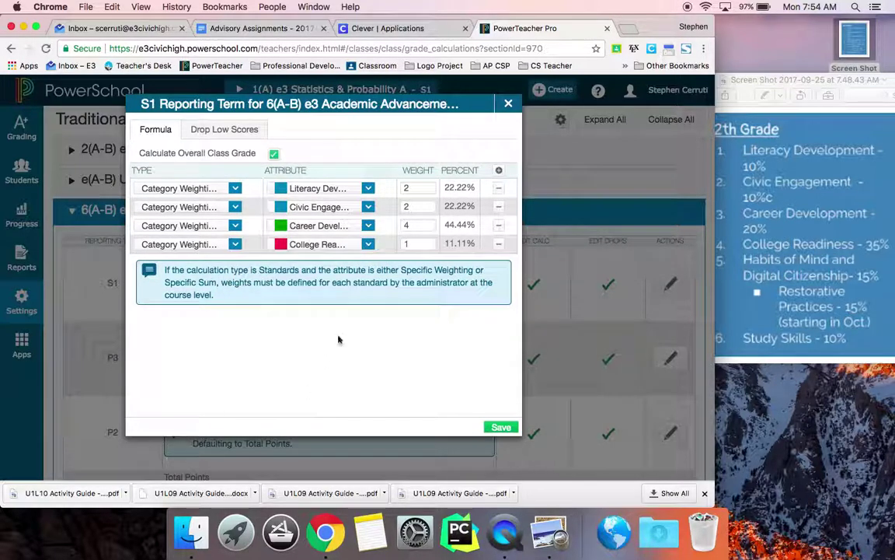
pyautogui.click(418, 244)
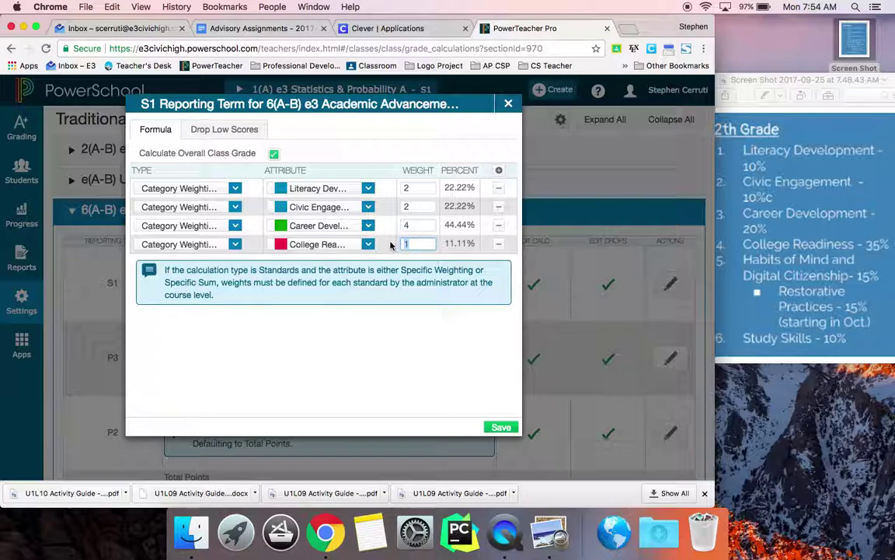
pyautogui.write('7')
# Add a fifth Category Weighting row for Habits of Mind with weight 3.
pyautogui.click(499, 170)
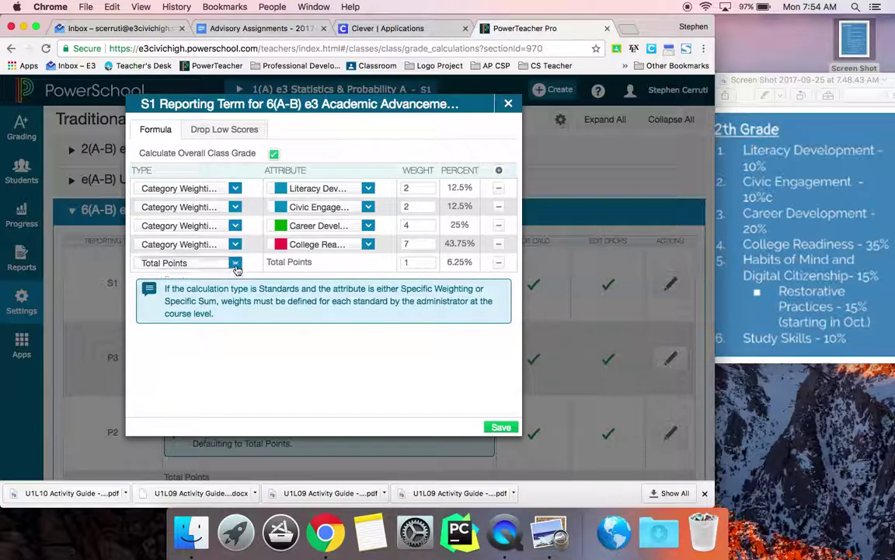
pyautogui.click(234, 263)
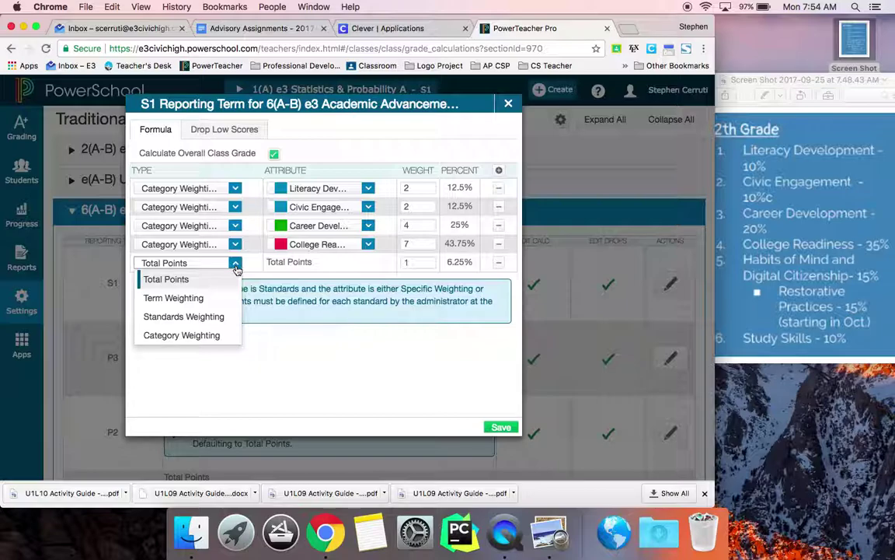
pyautogui.click(216, 337)
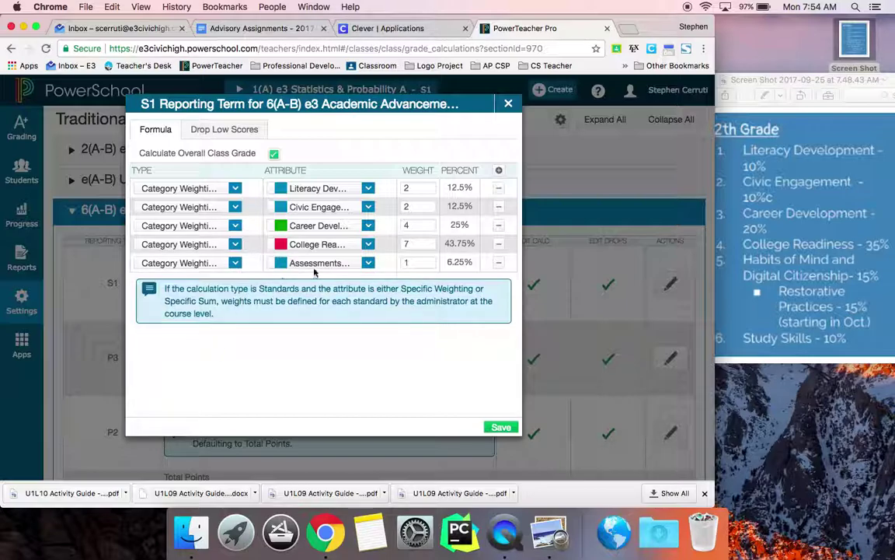
pyautogui.click(326, 263)
pyautogui.scroll(-2, 308, 373)
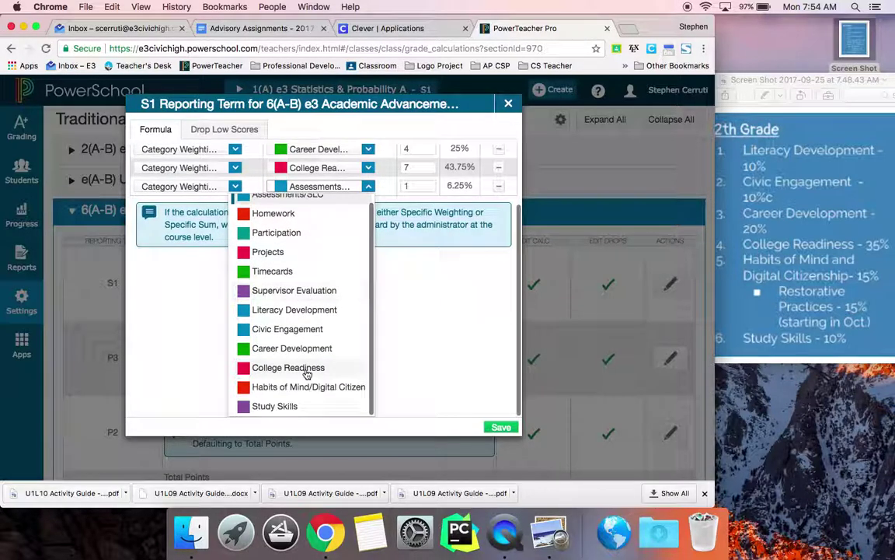
pyautogui.click(303, 387)
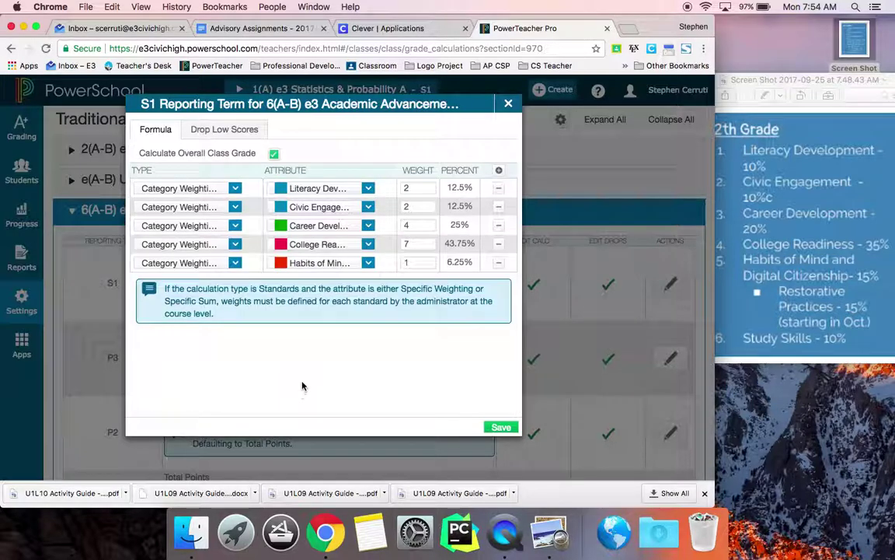
pyautogui.doubleClick(404, 262)
# Add a sixth row for Study Skills with weight 2, giving 10/10/20/35/15/10 percentages.
pyautogui.click(499, 170)
pyautogui.click(232, 283)
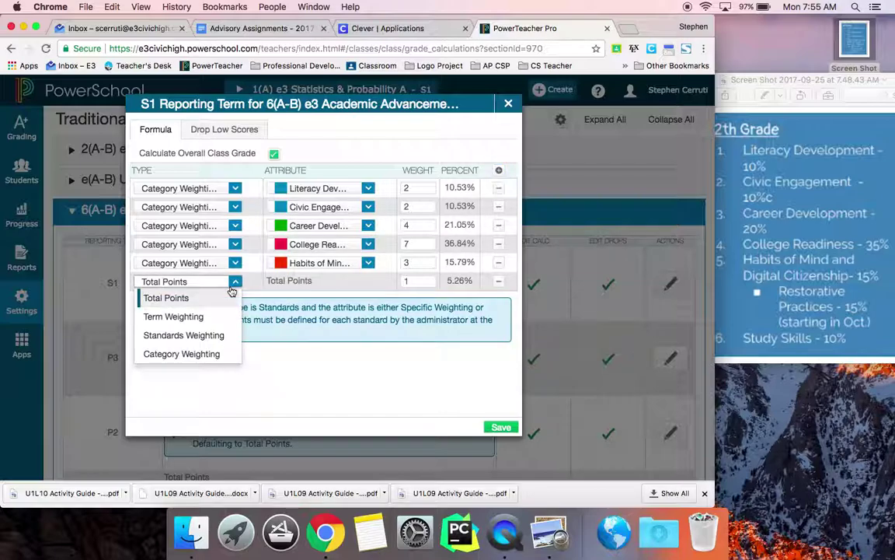
pyautogui.click(186, 353)
pyautogui.click(322, 284)
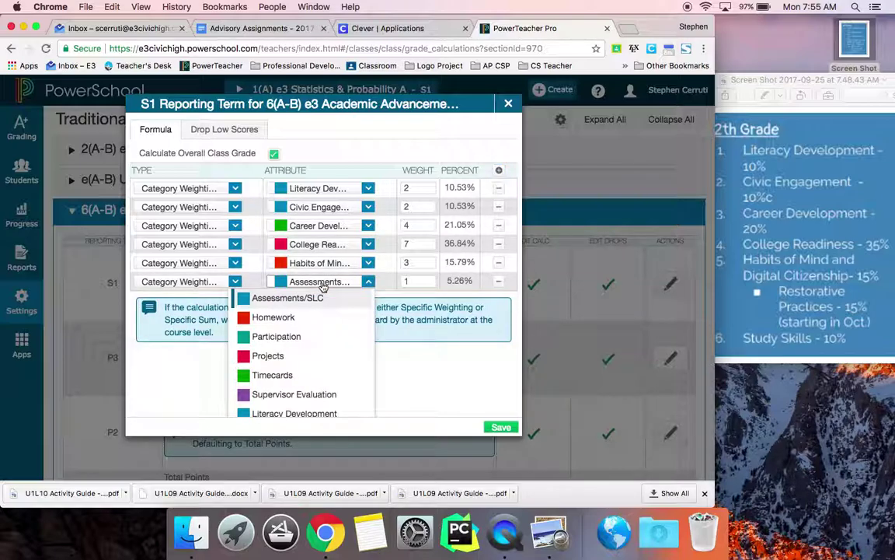
pyautogui.scroll(-3, 317, 349)
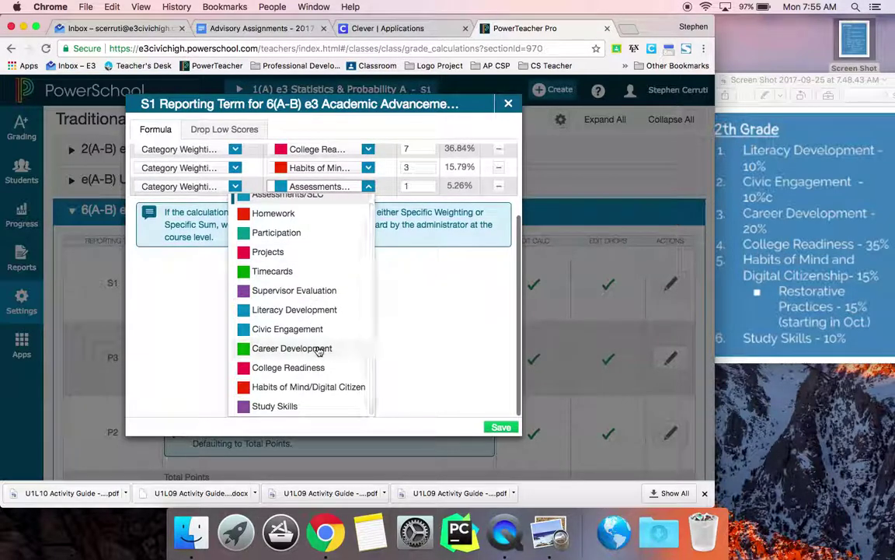
pyautogui.click(299, 406)
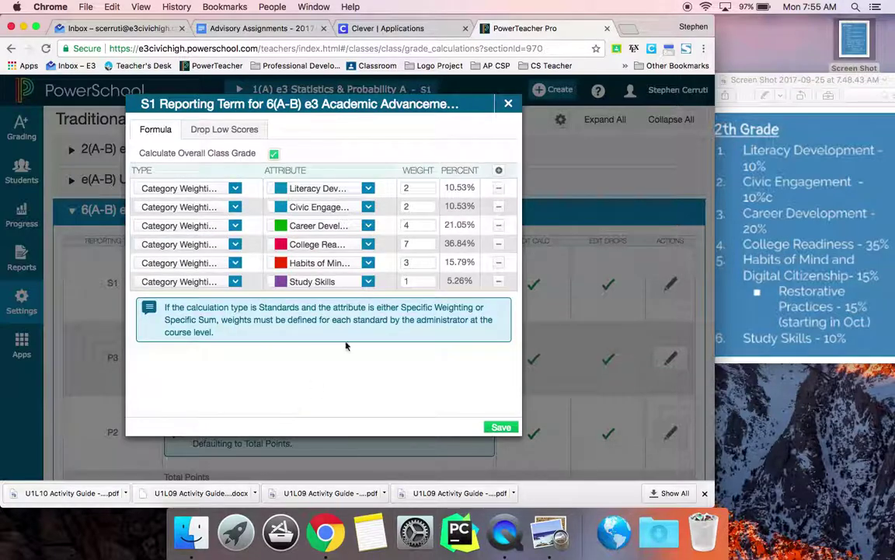
pyautogui.click(405, 280)
pyautogui.press('BackSpace')
pyautogui.write('2')
pyautogui.click(461, 407)
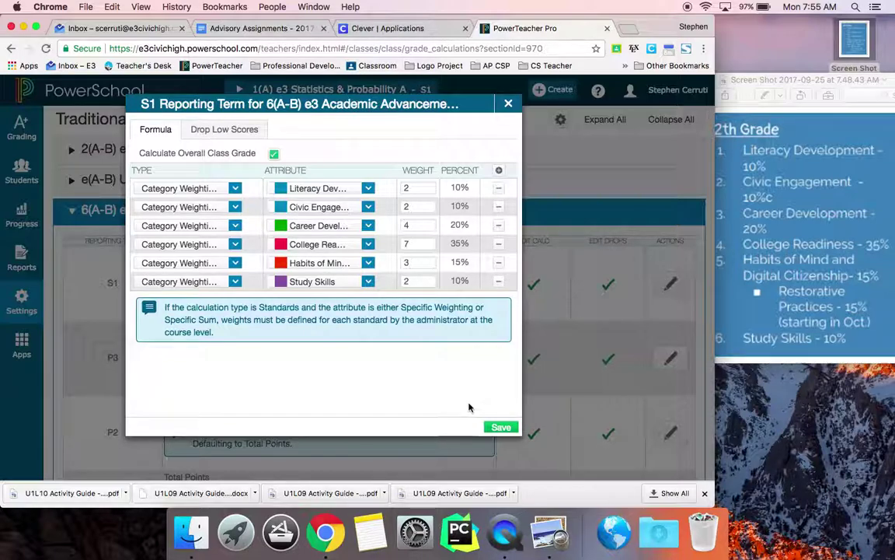
# Save Academic Advancement 1's six-category S1 formula so it lists as Category Weighting.
pyautogui.click(502, 426)
pyautogui.click(500, 426)
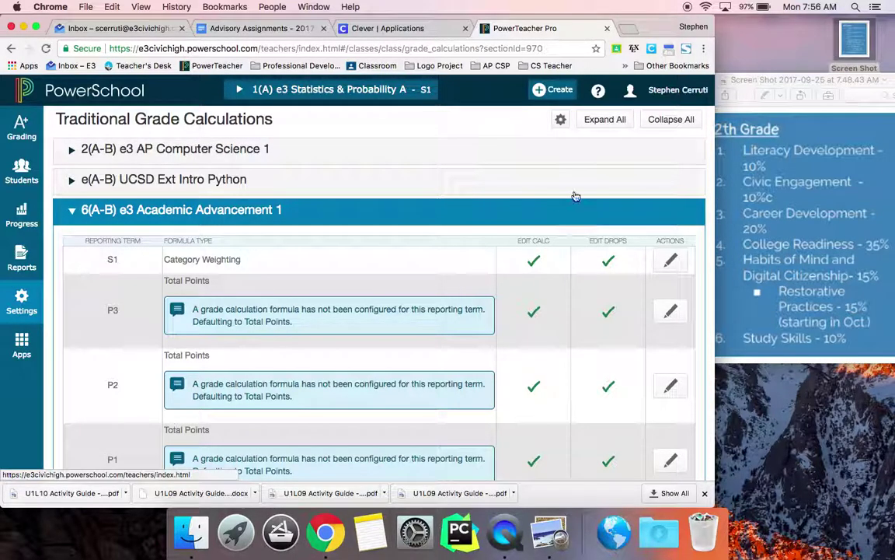
pyautogui.scroll(-2, 576, 195)
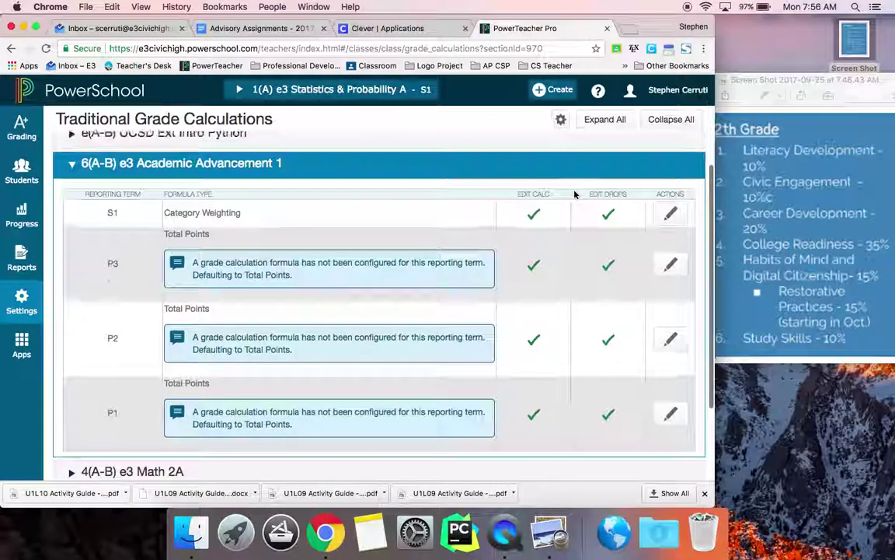
# Start a within-class copy using Academic Advancement 1's S1 calculation as the source.
pyautogui.click(561, 121)
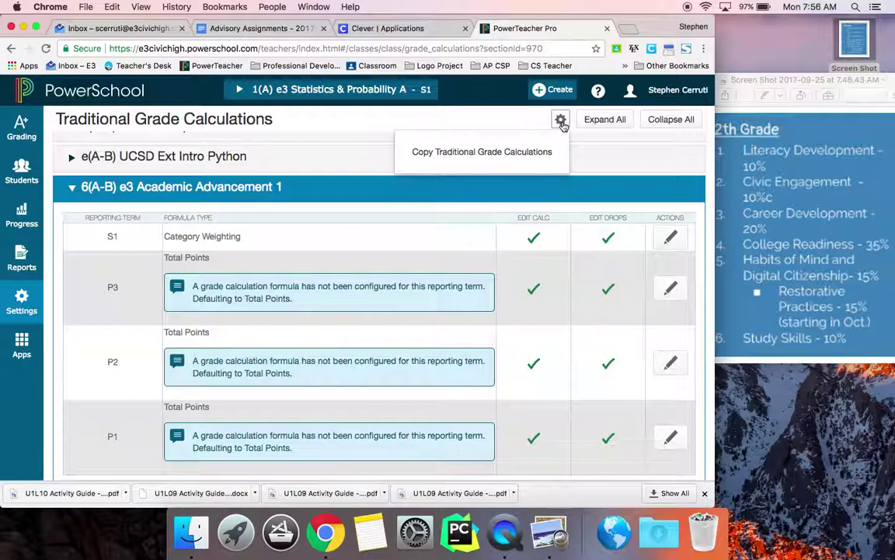
pyautogui.click(522, 153)
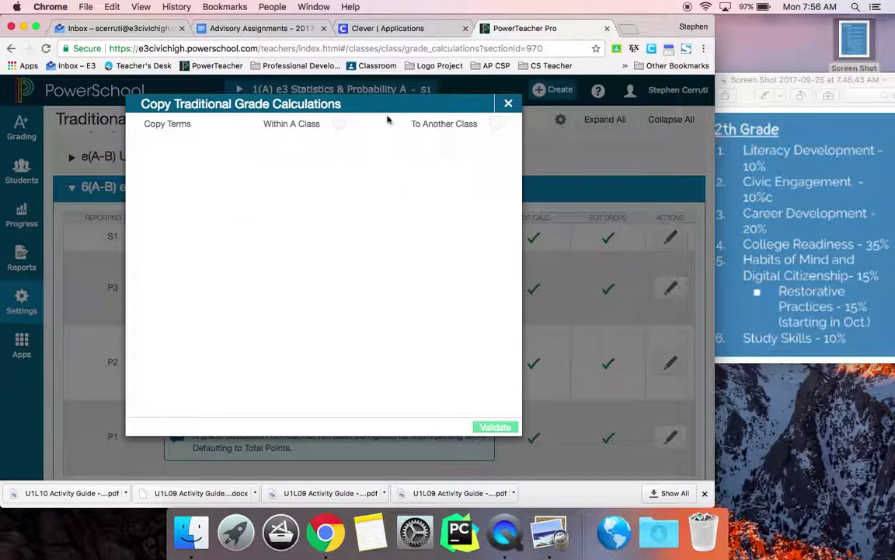
pyautogui.click(338, 123)
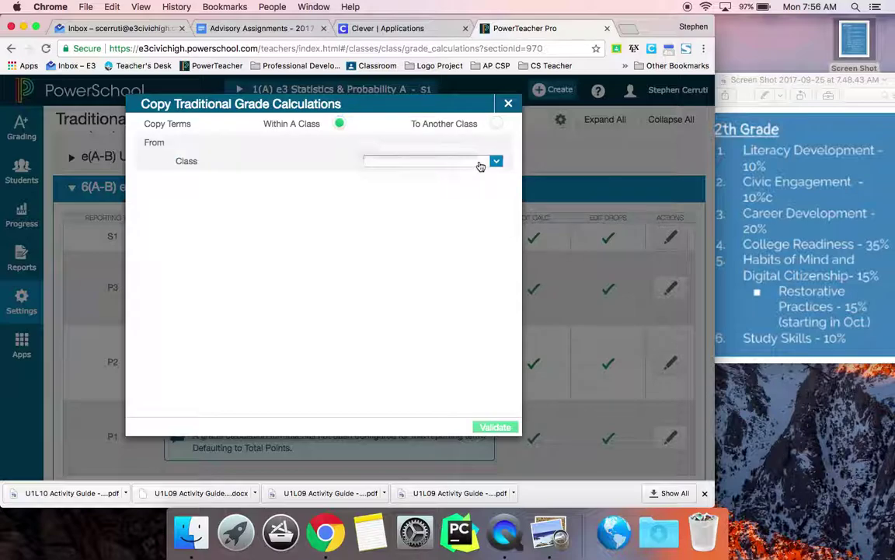
pyautogui.click(480, 164)
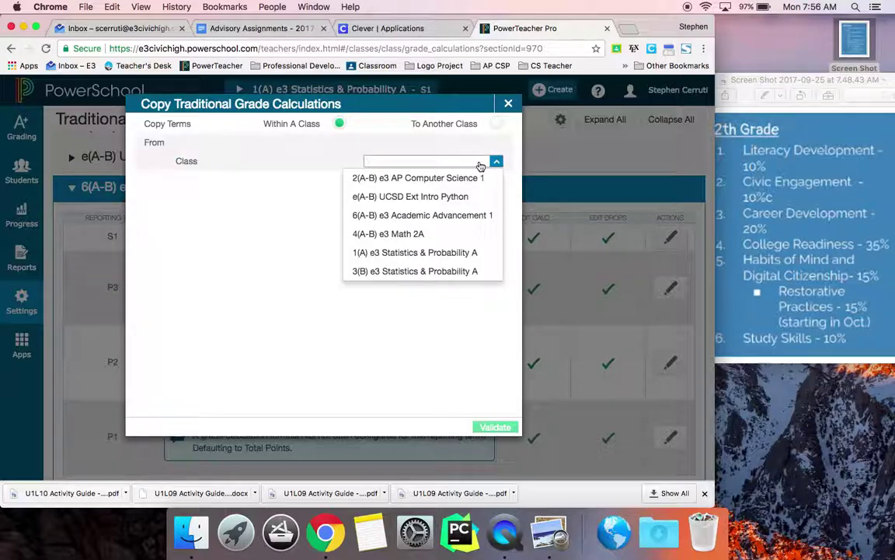
pyautogui.click(457, 215)
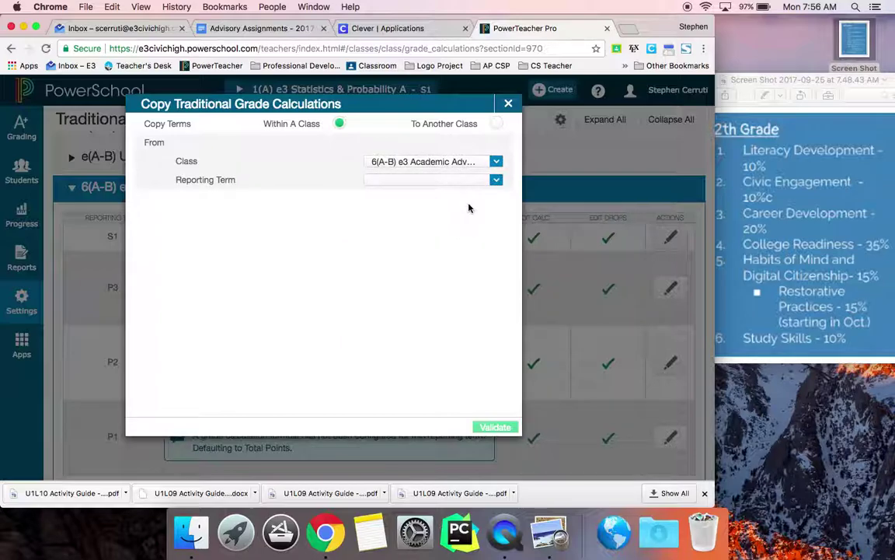
pyautogui.click(496, 181)
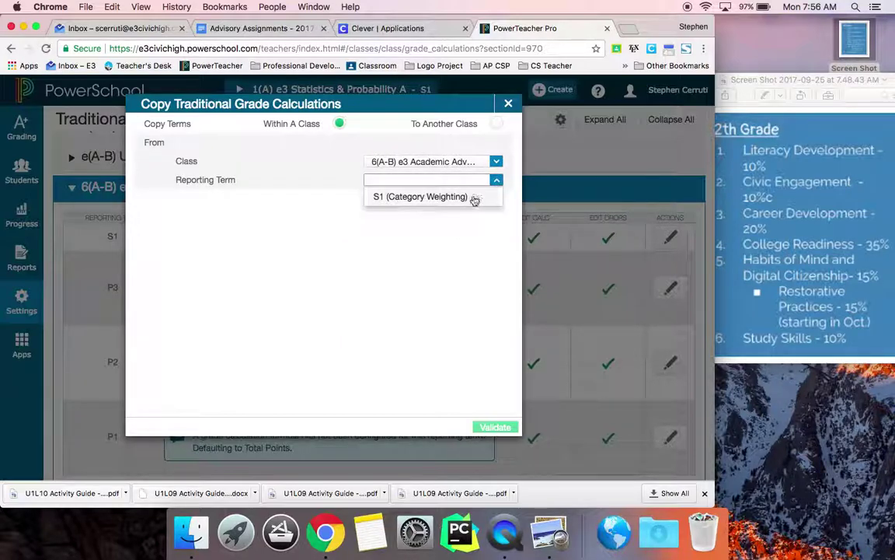
pyautogui.click(476, 195)
# Select P3, P2 and P1 as destinations, validate, and copy.
pyautogui.click(471, 220)
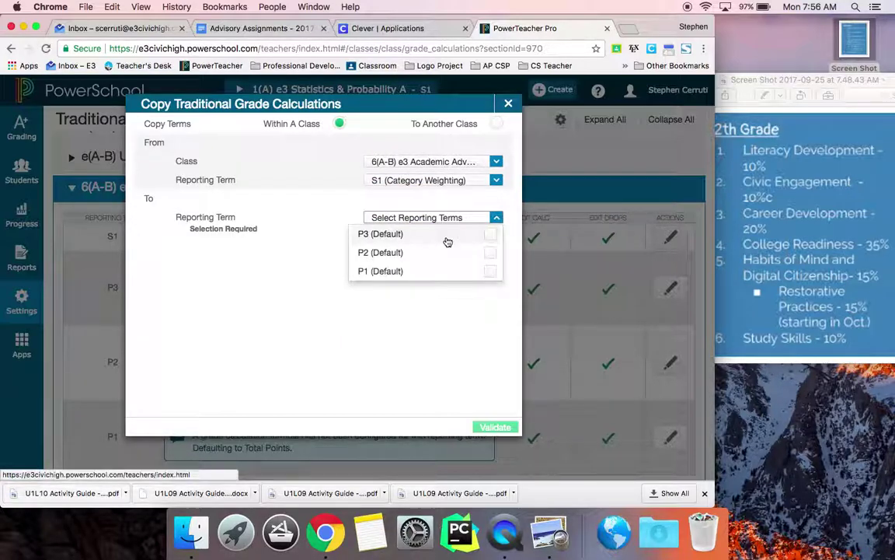
pyautogui.click(492, 235)
pyautogui.click(492, 253)
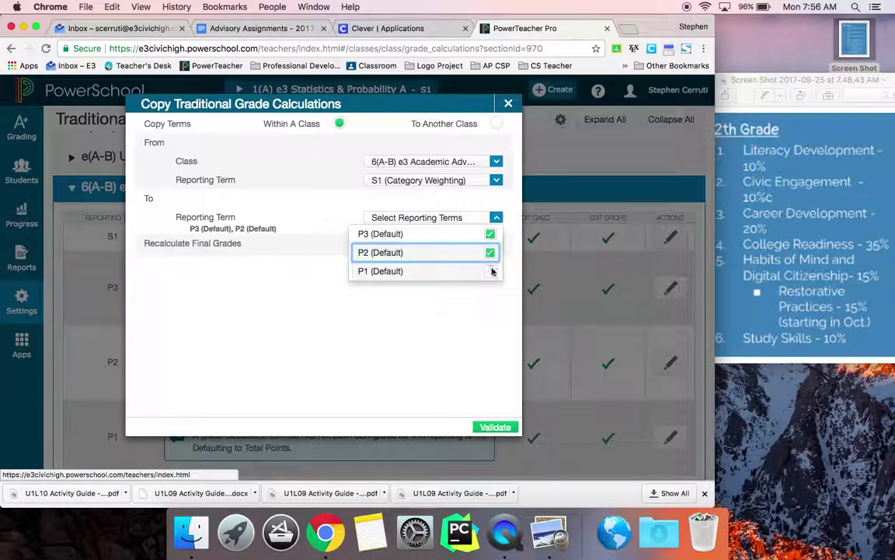
pyautogui.click(492, 271)
pyautogui.click(495, 427)
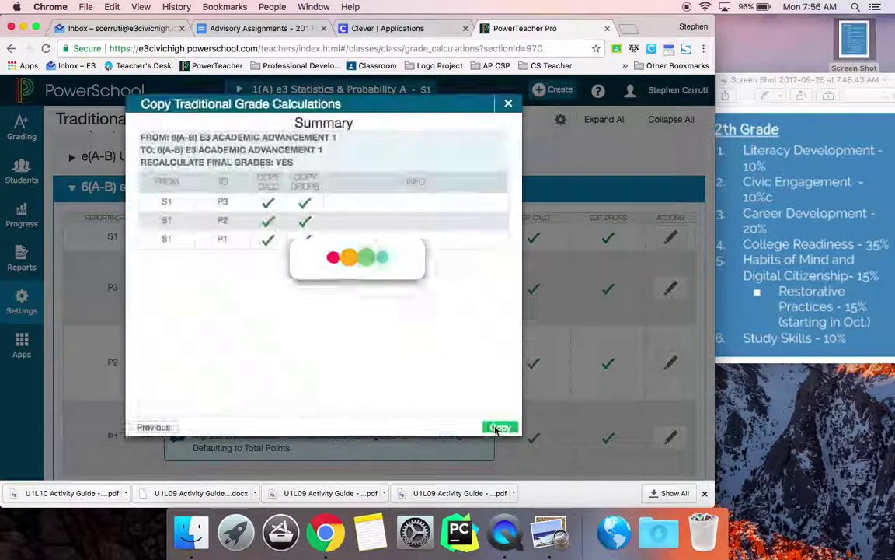
pyautogui.click(498, 428)
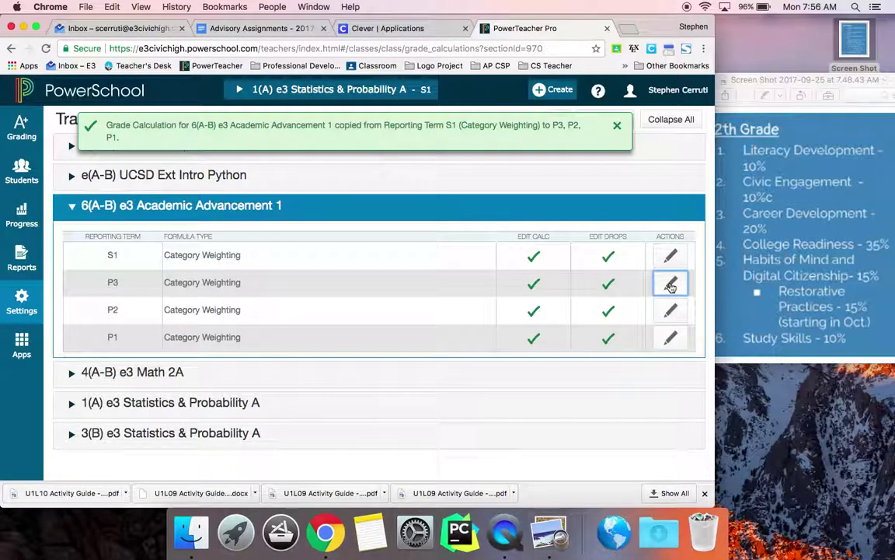
pyautogui.click(670, 285)
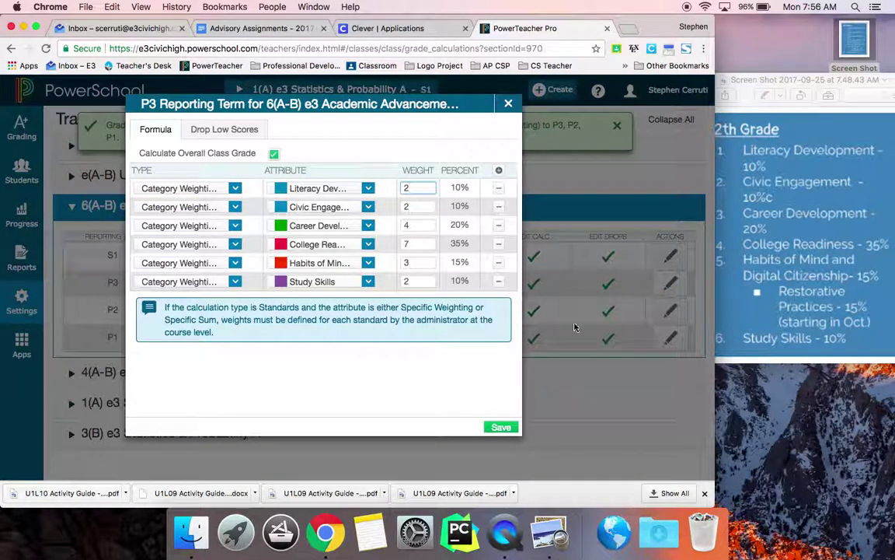
pyautogui.click(508, 103)
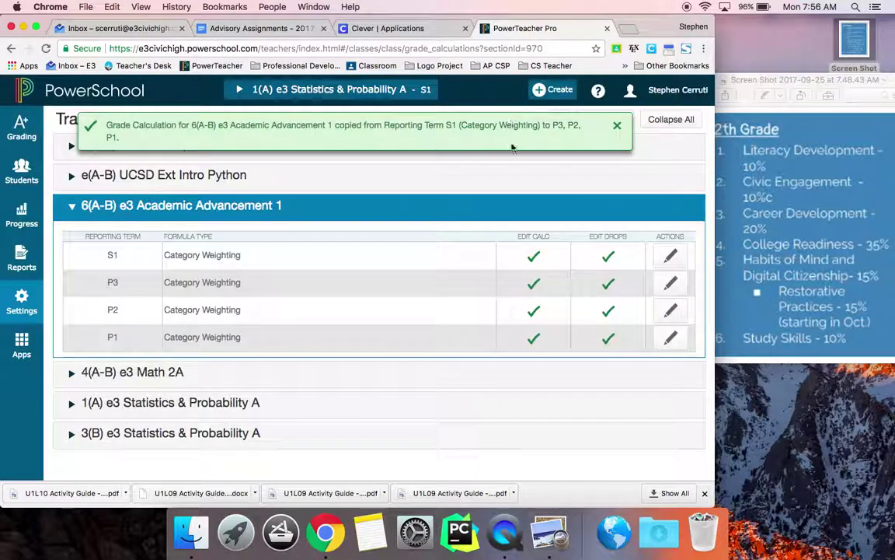
pyautogui.click(617, 125)
pyautogui.click(560, 119)
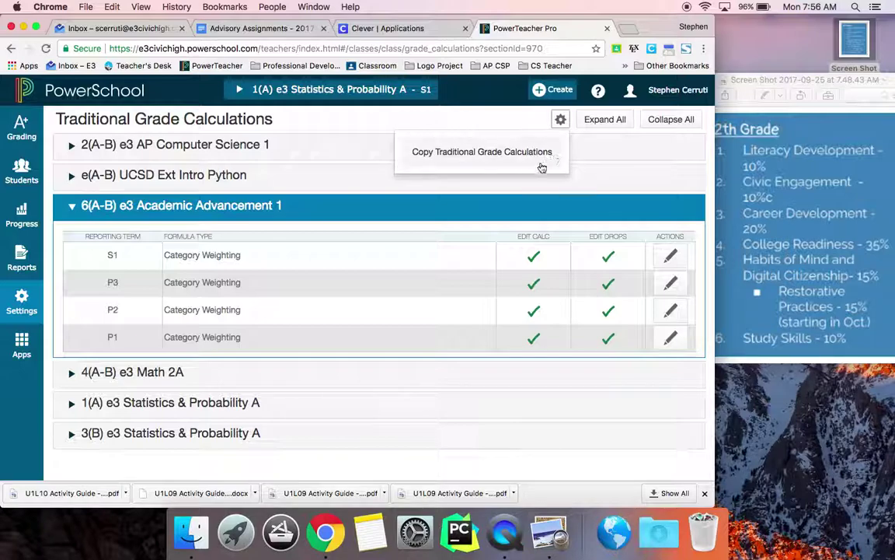
pyautogui.click(530, 162)
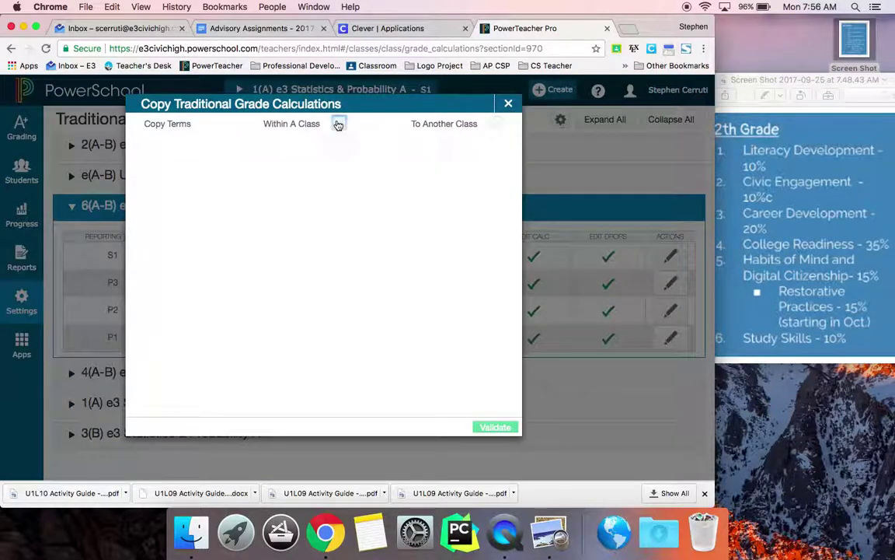
pyautogui.click(339, 123)
pyautogui.click(422, 164)
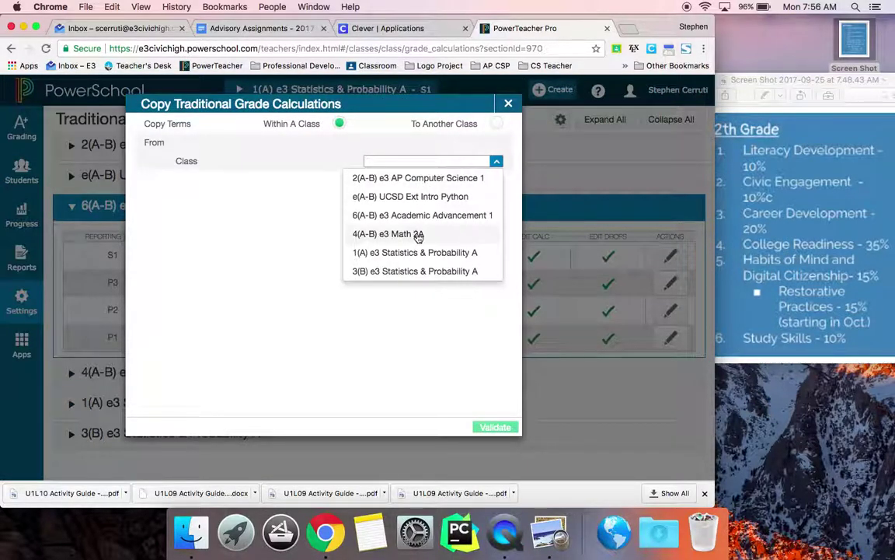
pyautogui.click(419, 216)
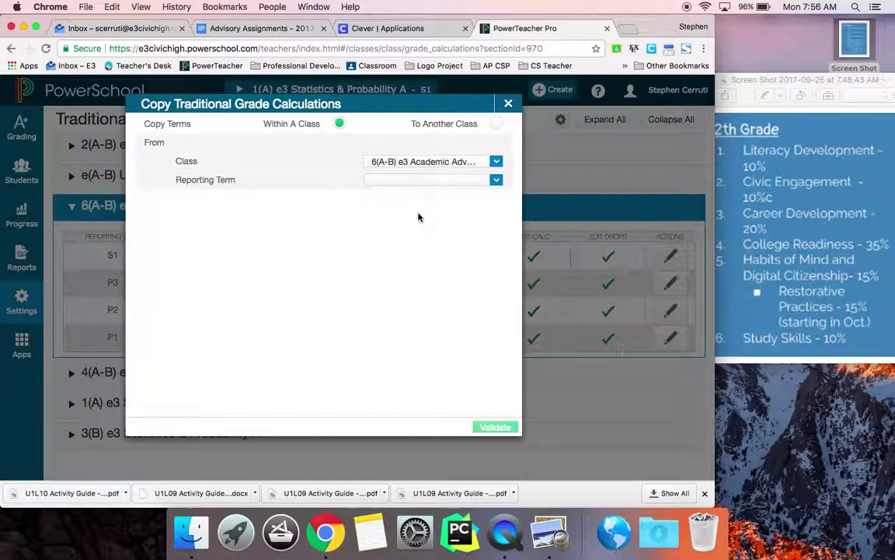
pyautogui.click(498, 180)
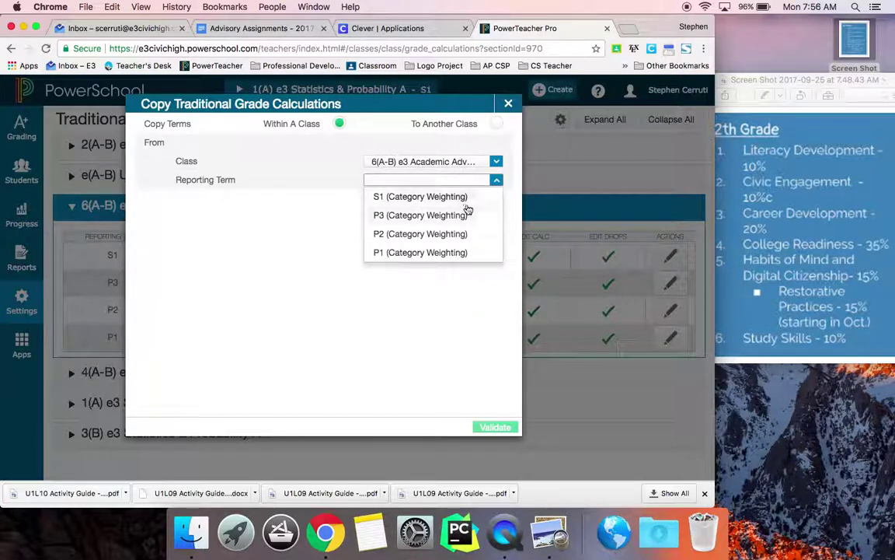
pyautogui.click(474, 164)
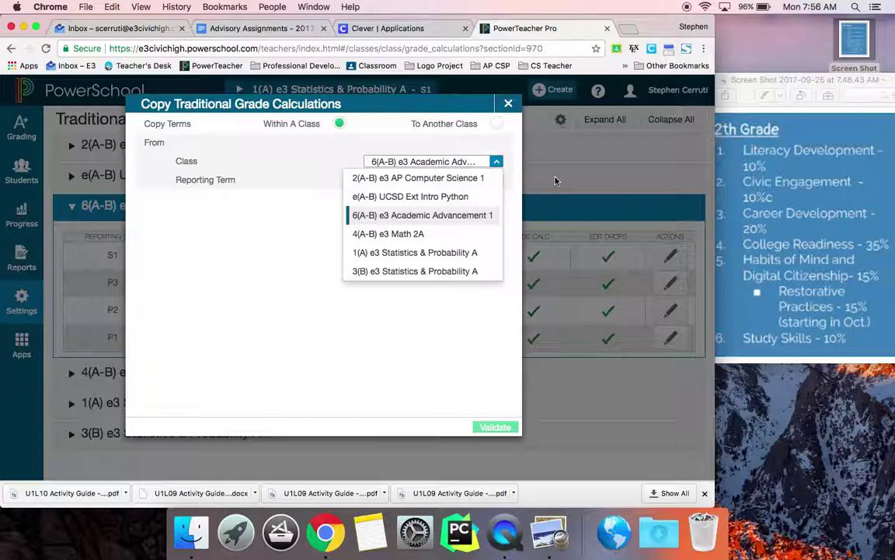
pyautogui.click(498, 160)
pyautogui.click(441, 193)
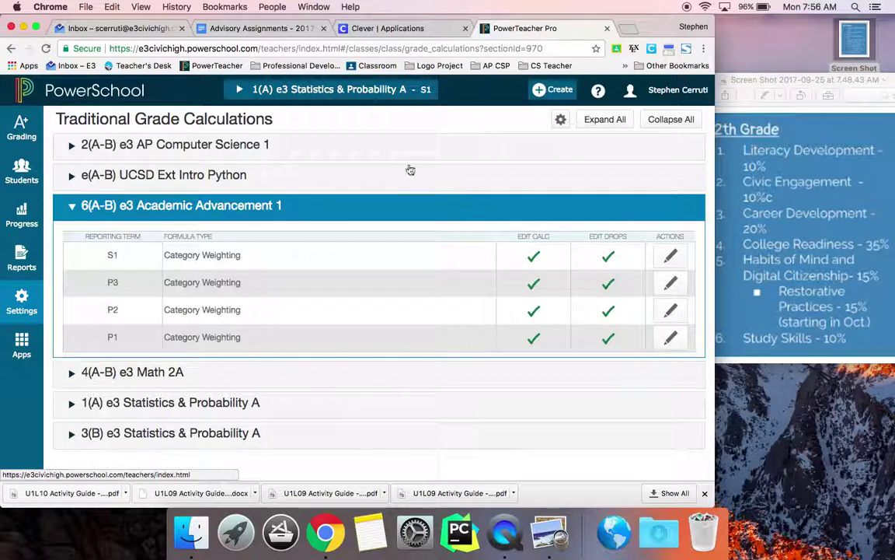
# Switch to Semester 2 and check Academic Advancement 2's S2 formula, still Total Points.
pyautogui.click(248, 91)
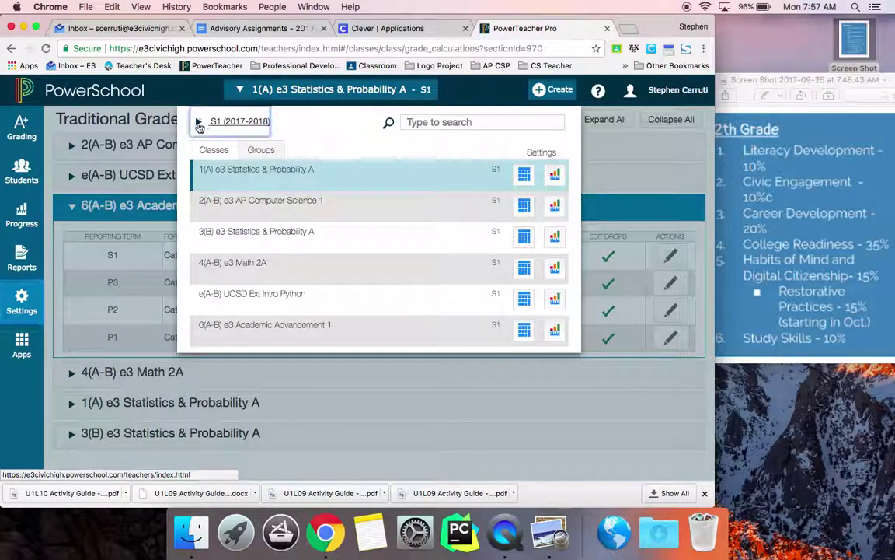
pyautogui.click(204, 123)
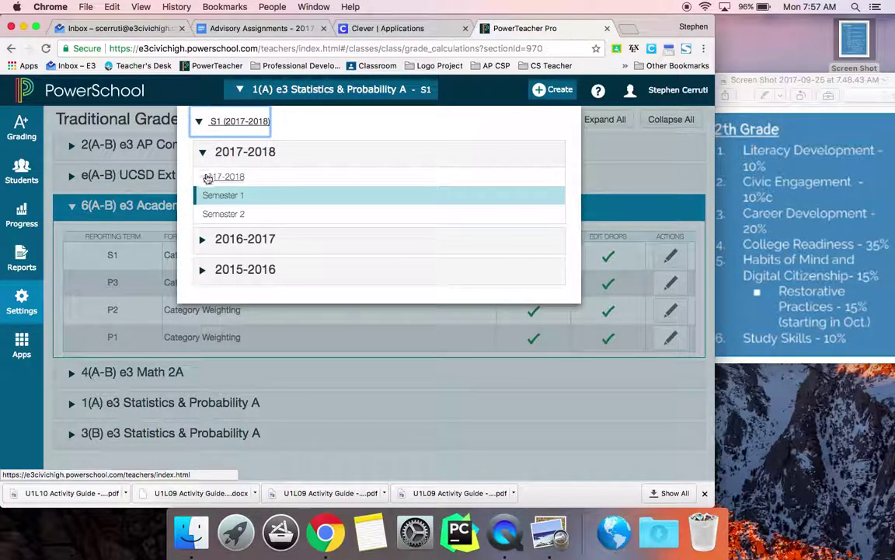
pyautogui.click(218, 214)
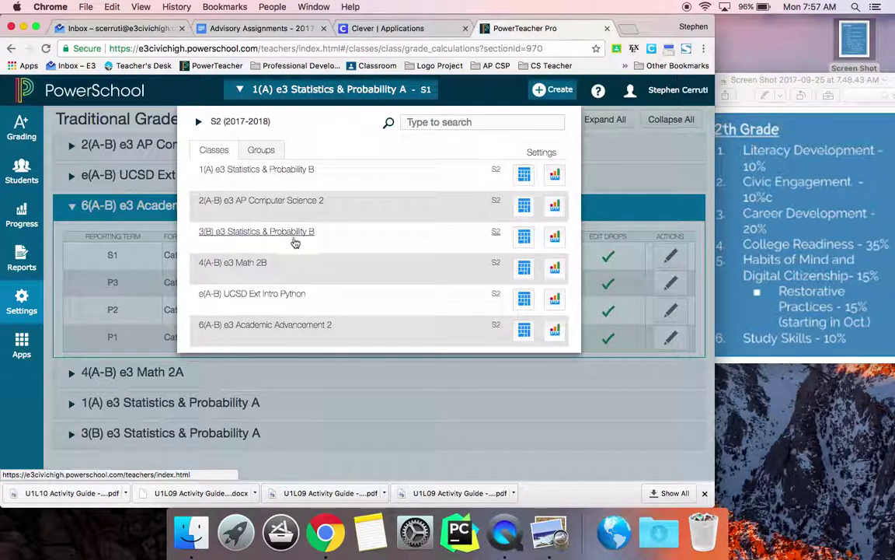
pyautogui.click(289, 324)
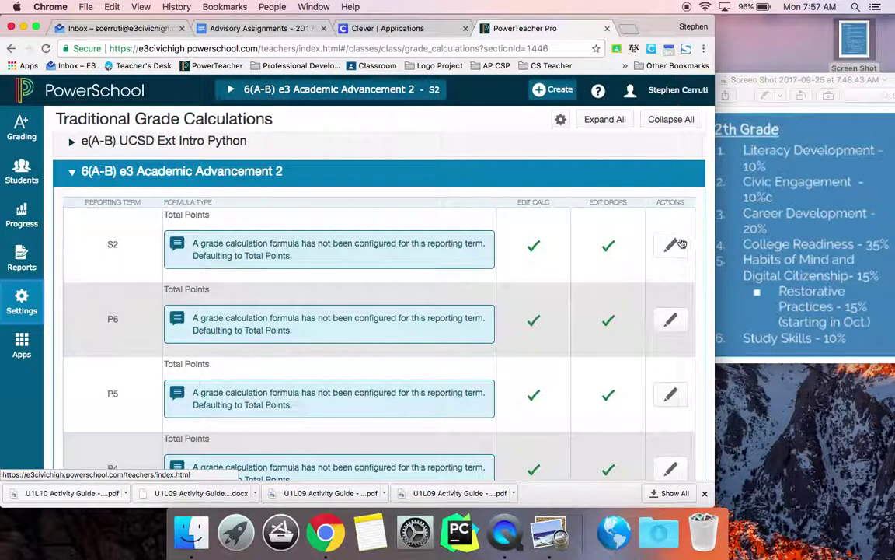
pyautogui.click(672, 246)
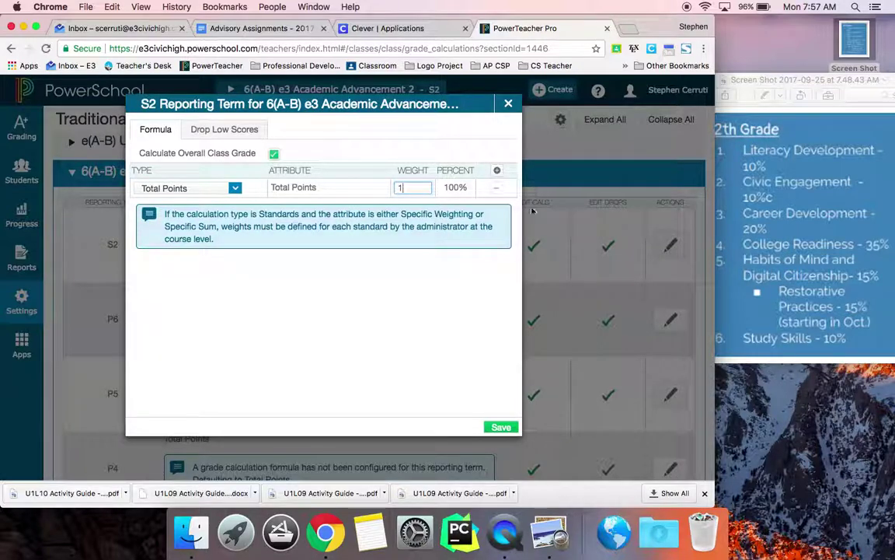
pyautogui.click(508, 103)
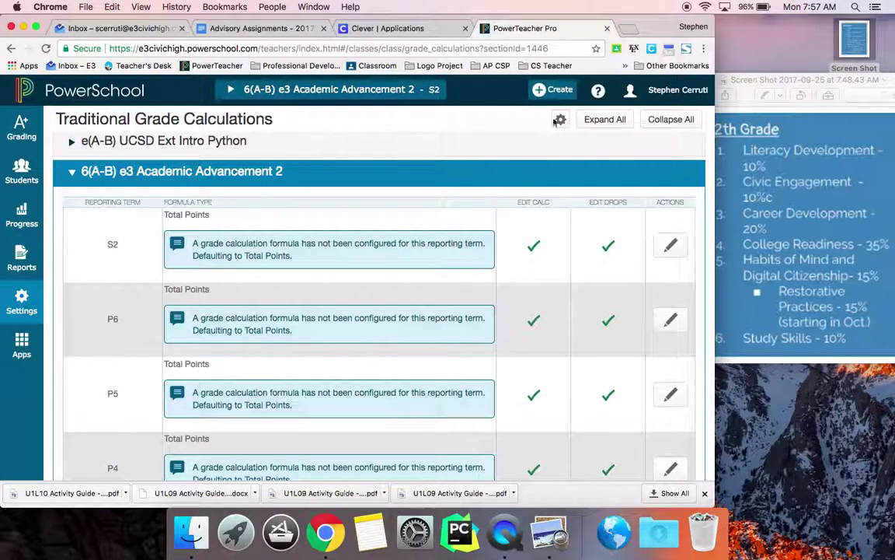
# Start a copy to another class from Semester 1 Academic Advancement 1.
pyautogui.click(560, 119)
pyautogui.click(516, 152)
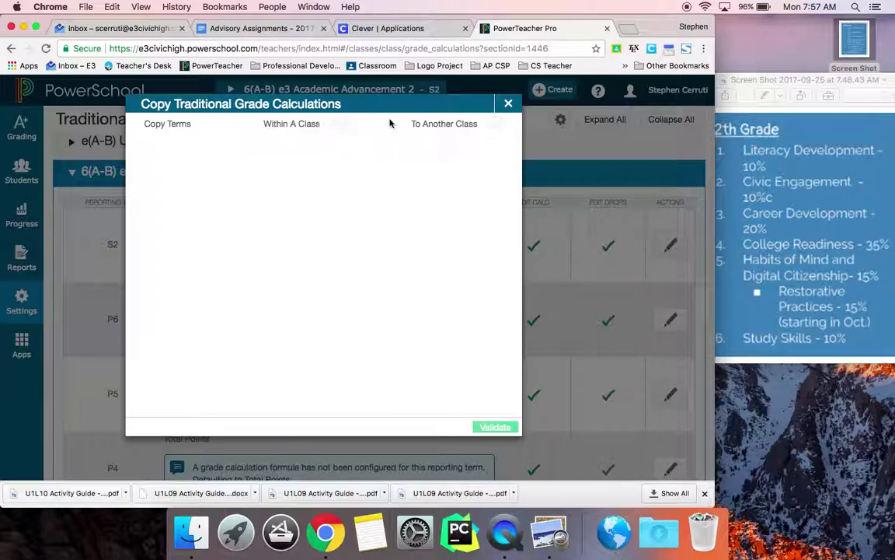
pyautogui.click(498, 125)
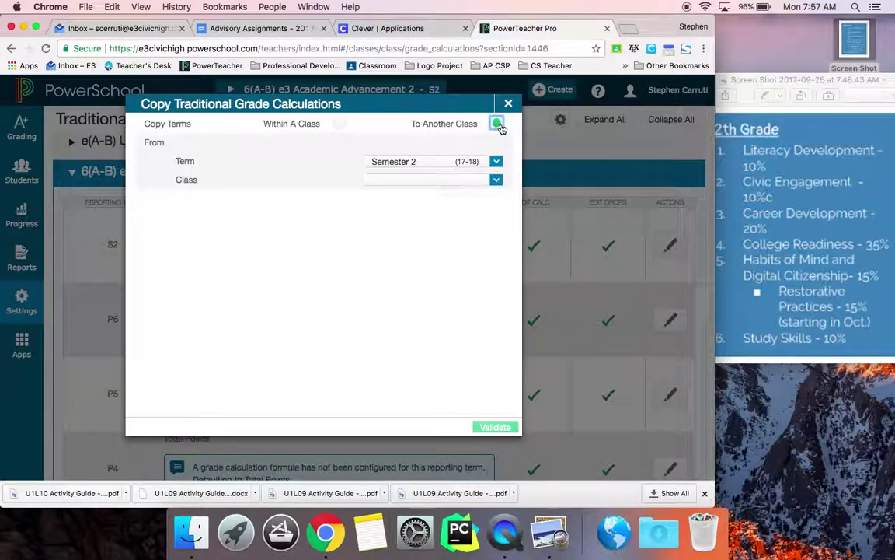
pyautogui.click(490, 161)
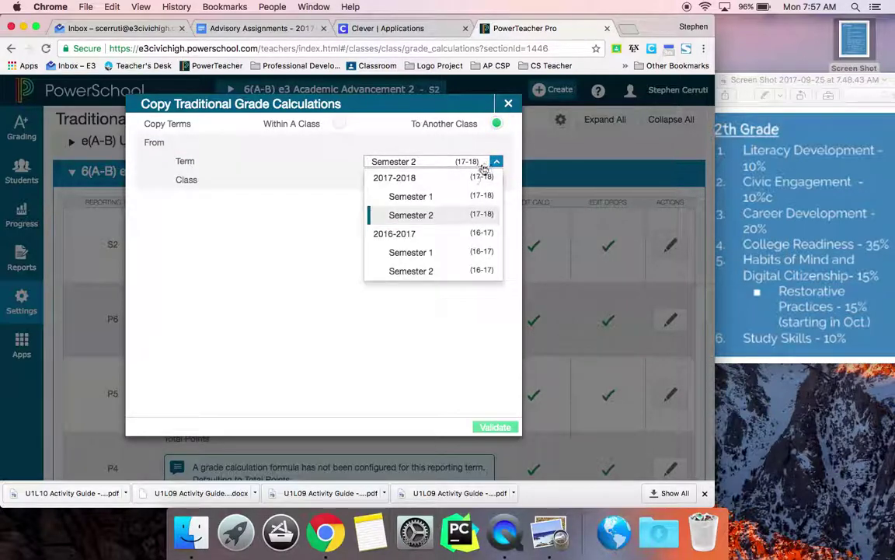
pyautogui.click(459, 195)
pyautogui.click(474, 179)
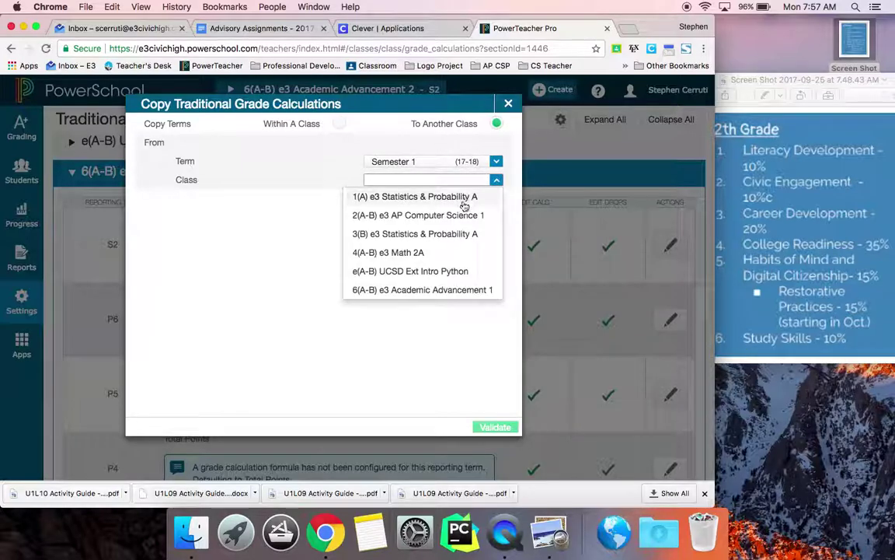
pyautogui.click(446, 292)
# Target Semester 2 Academic Advancement 2, validate the summary, and copy.
pyautogui.click(469, 220)
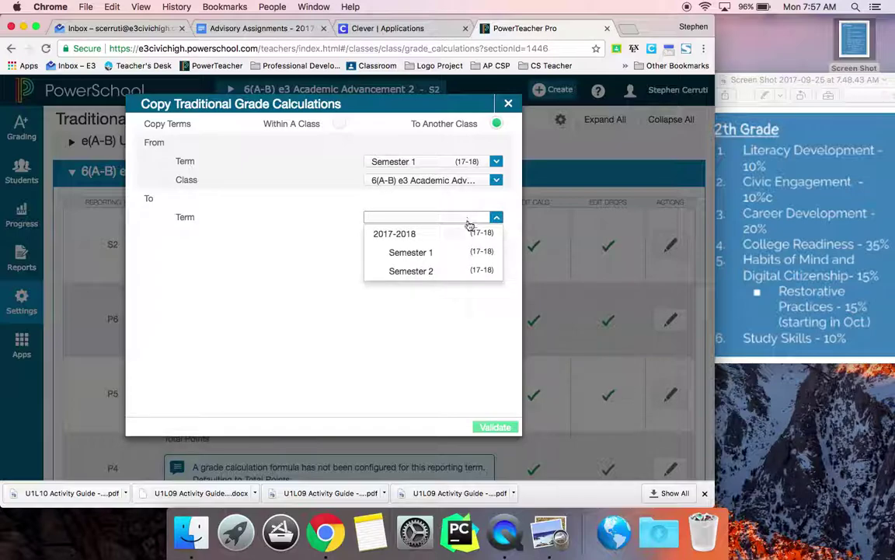
pyautogui.click(463, 273)
pyautogui.click(489, 237)
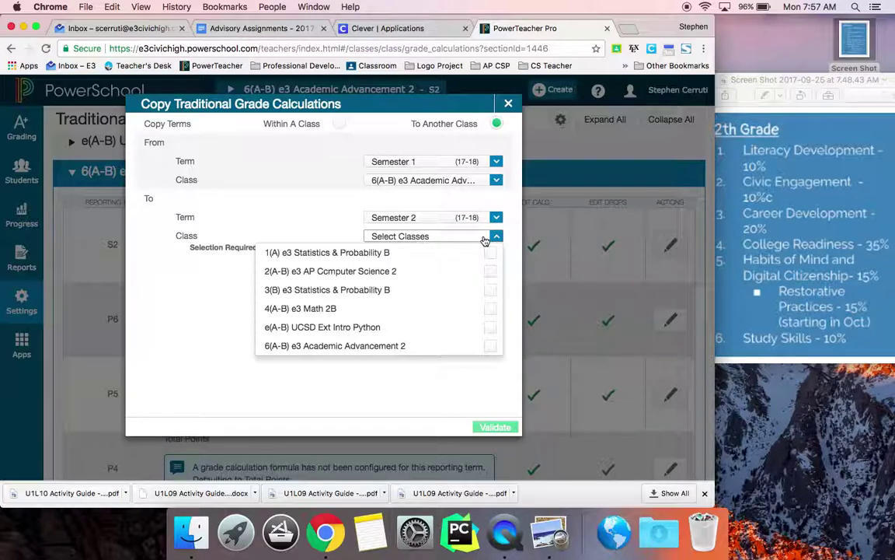
pyautogui.click(490, 346)
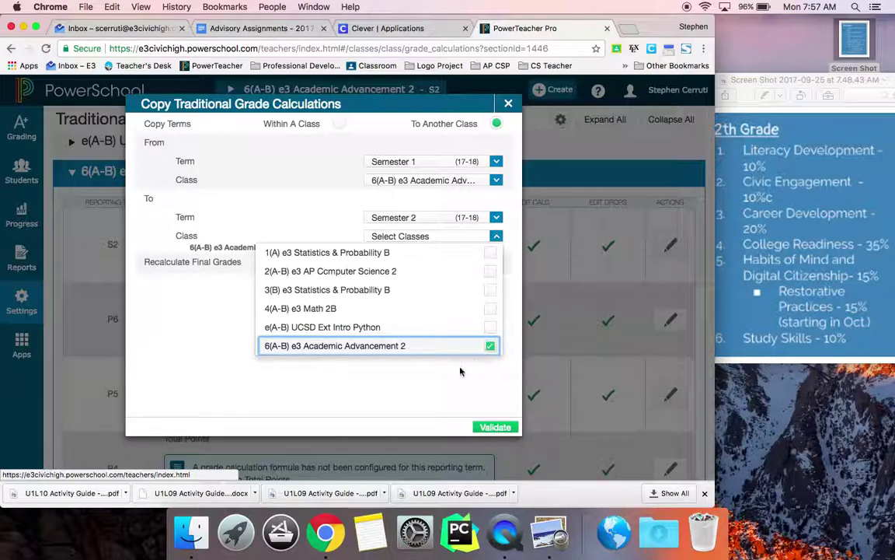
pyautogui.click(495, 426)
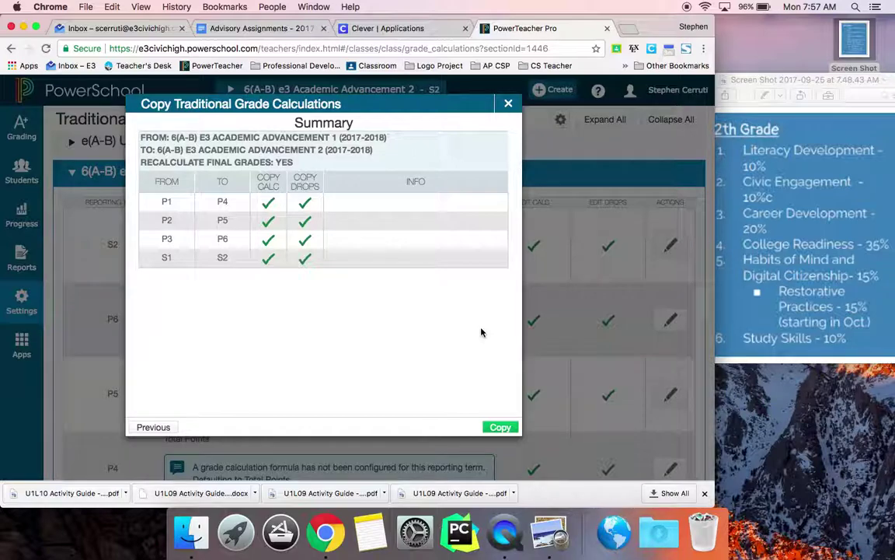
pyautogui.click(509, 104)
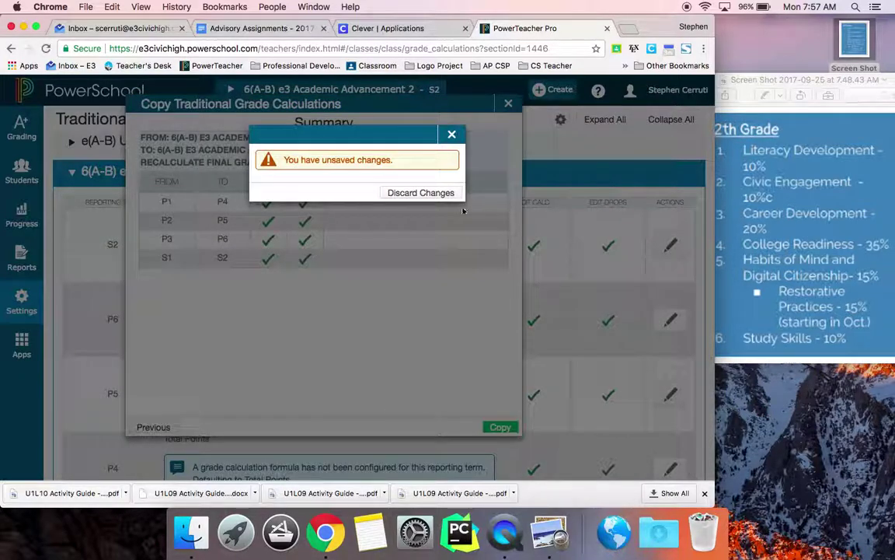
pyautogui.click(424, 234)
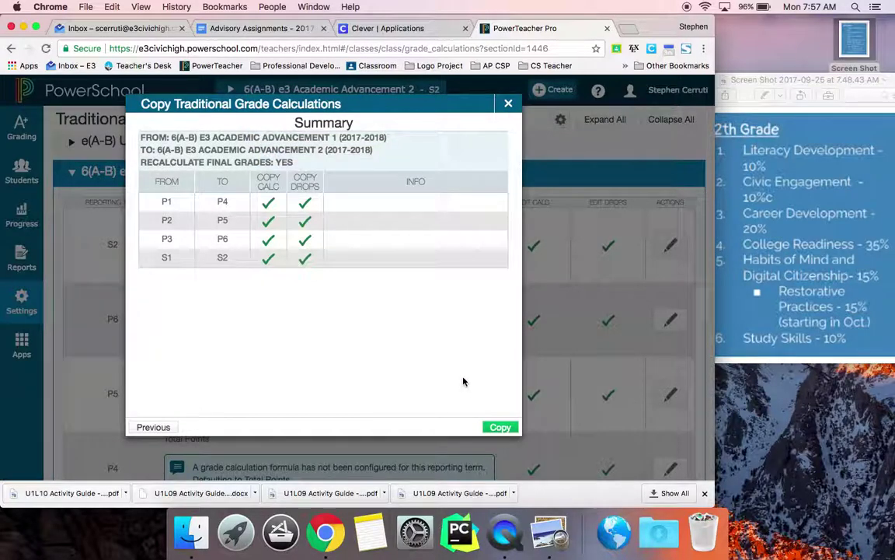
pyautogui.click(498, 426)
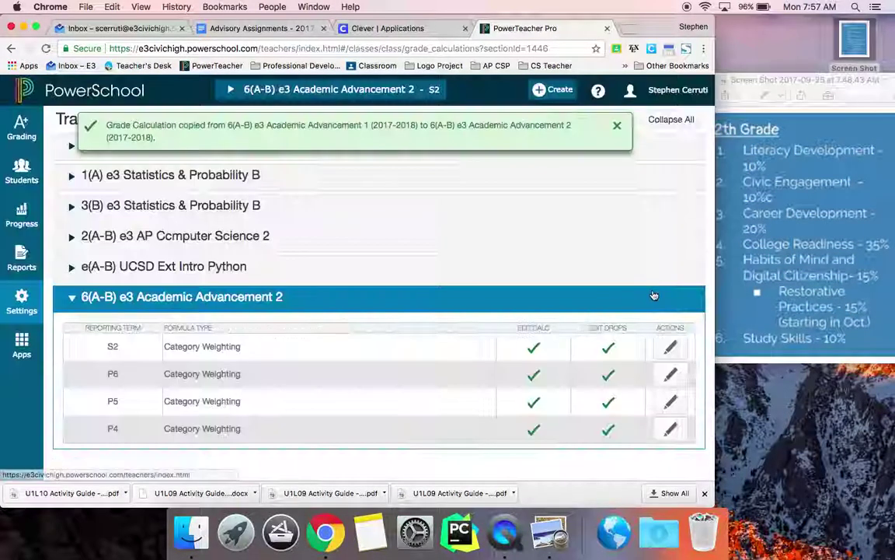
pyautogui.click(673, 350)
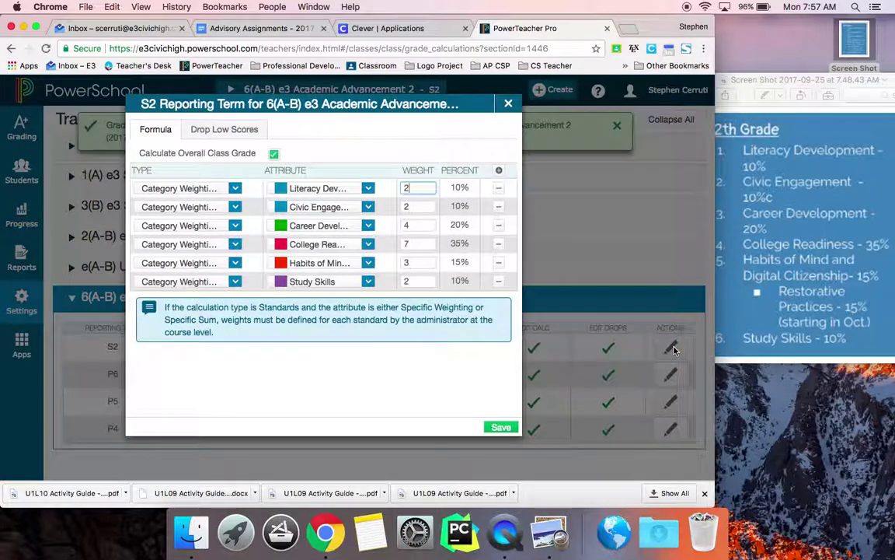
pyautogui.click(510, 105)
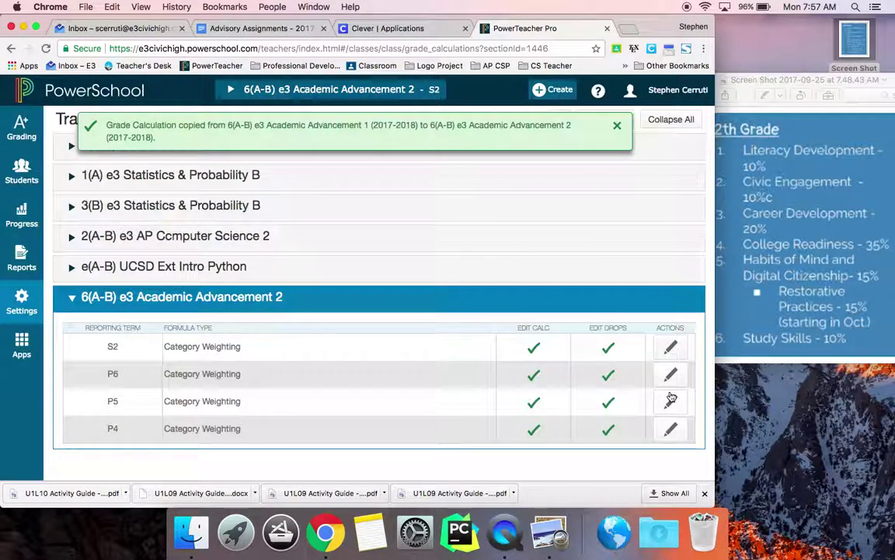
pyautogui.click(672, 377)
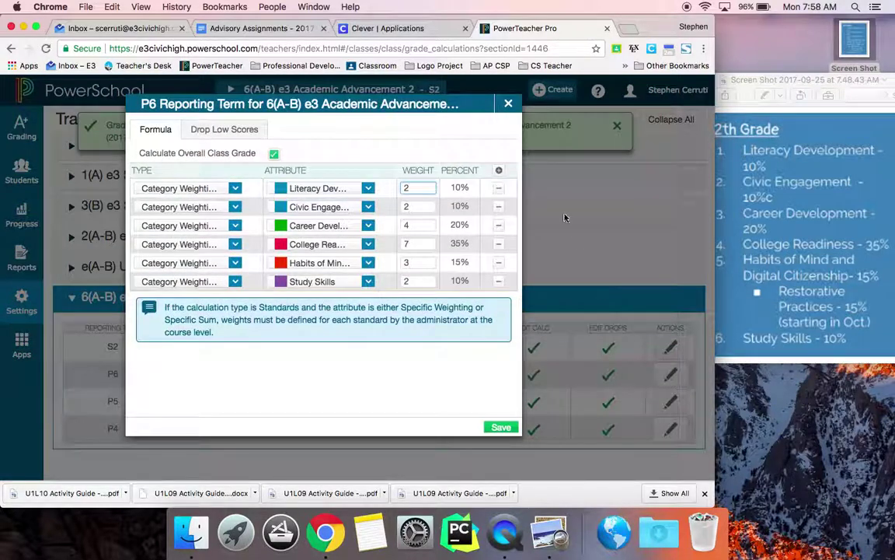
pyautogui.click(509, 105)
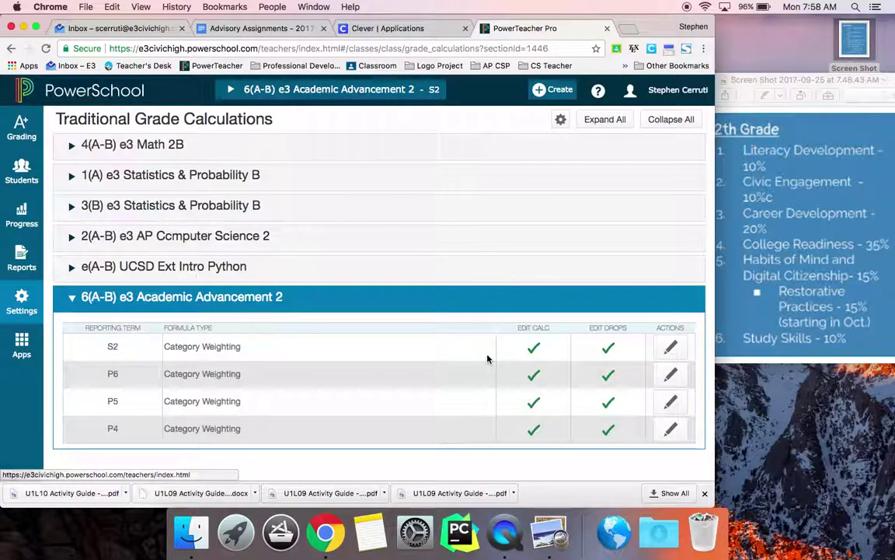